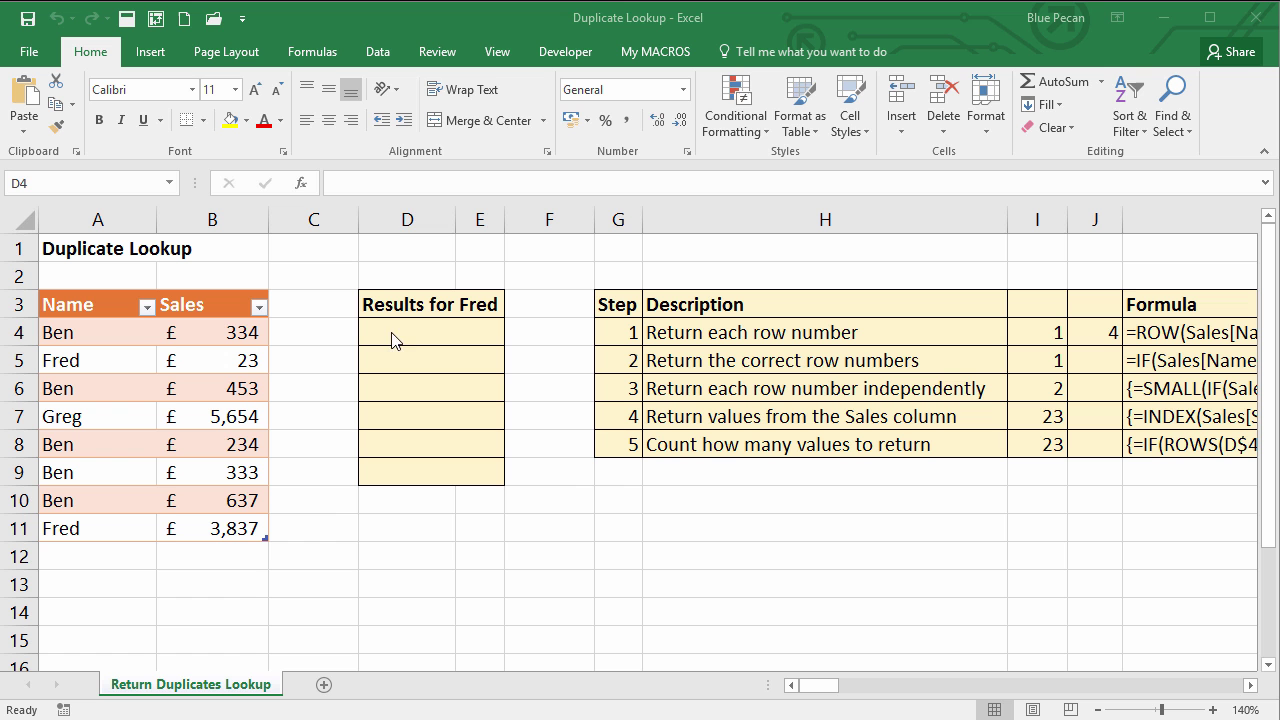
- Enter the formula =ROW(Sales[Name])-3 in cell D4, referencing the table's Name column
left_click(415, 343)
type("=")
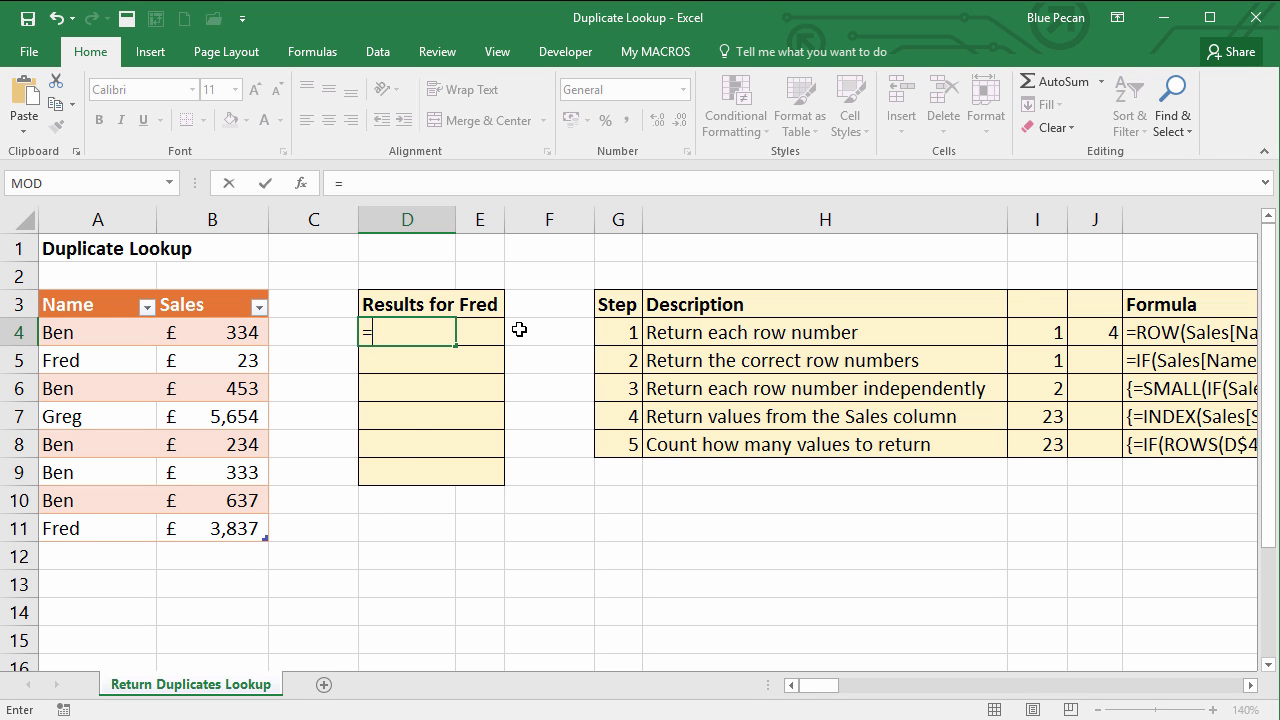
type("row(")
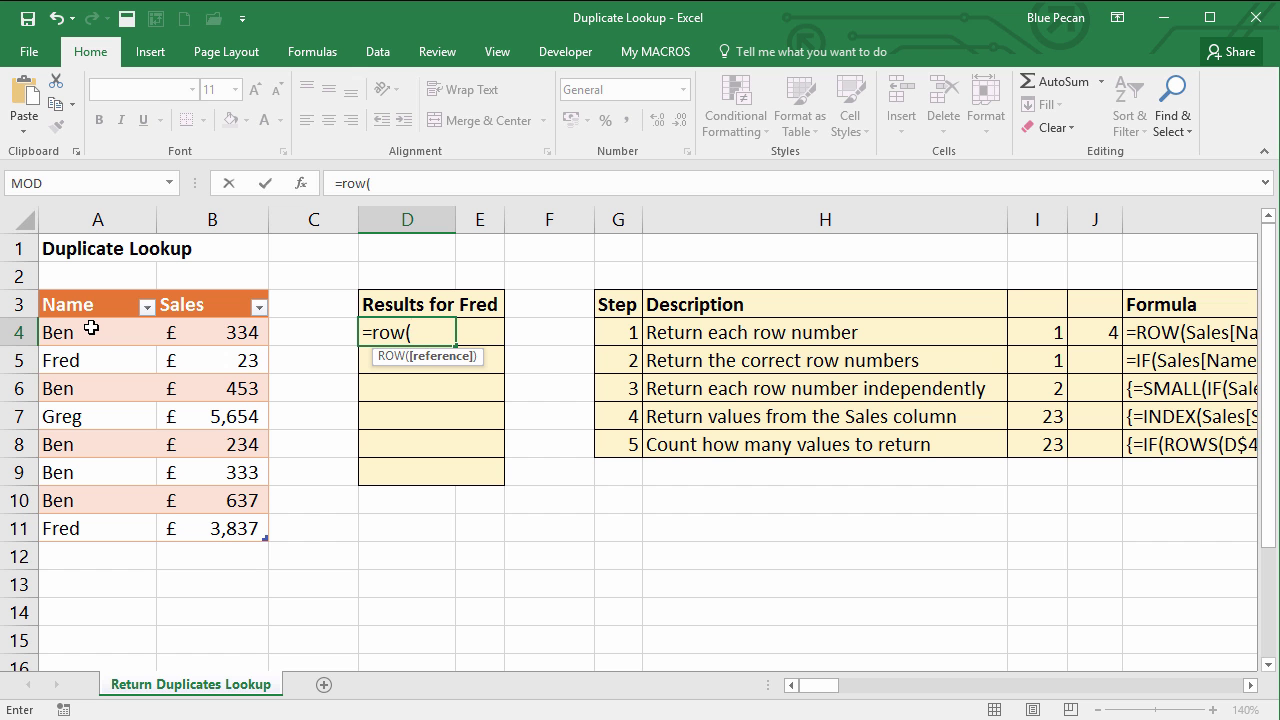
left_click_drag(91, 328, 92, 524)
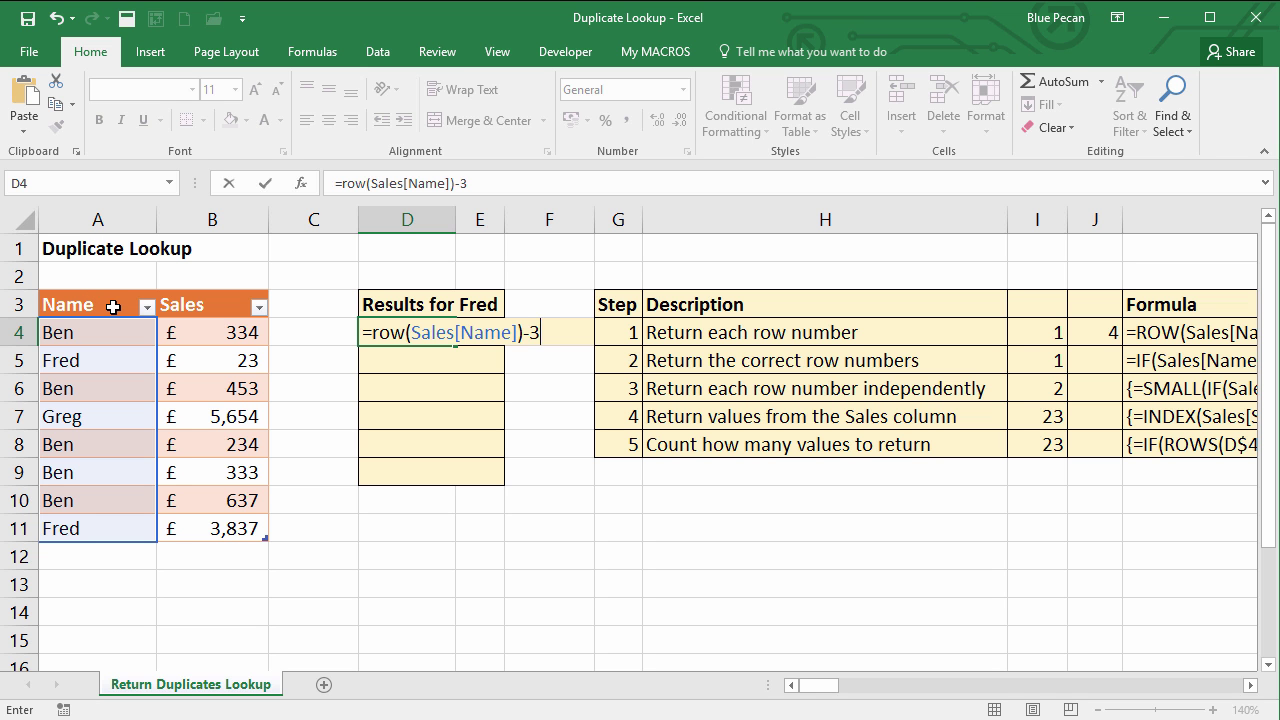
key("Return")
- Evaluate the whole ROW expression inside D4 to examine the row numbers it returns, then restore the formula
left_click(434, 332)
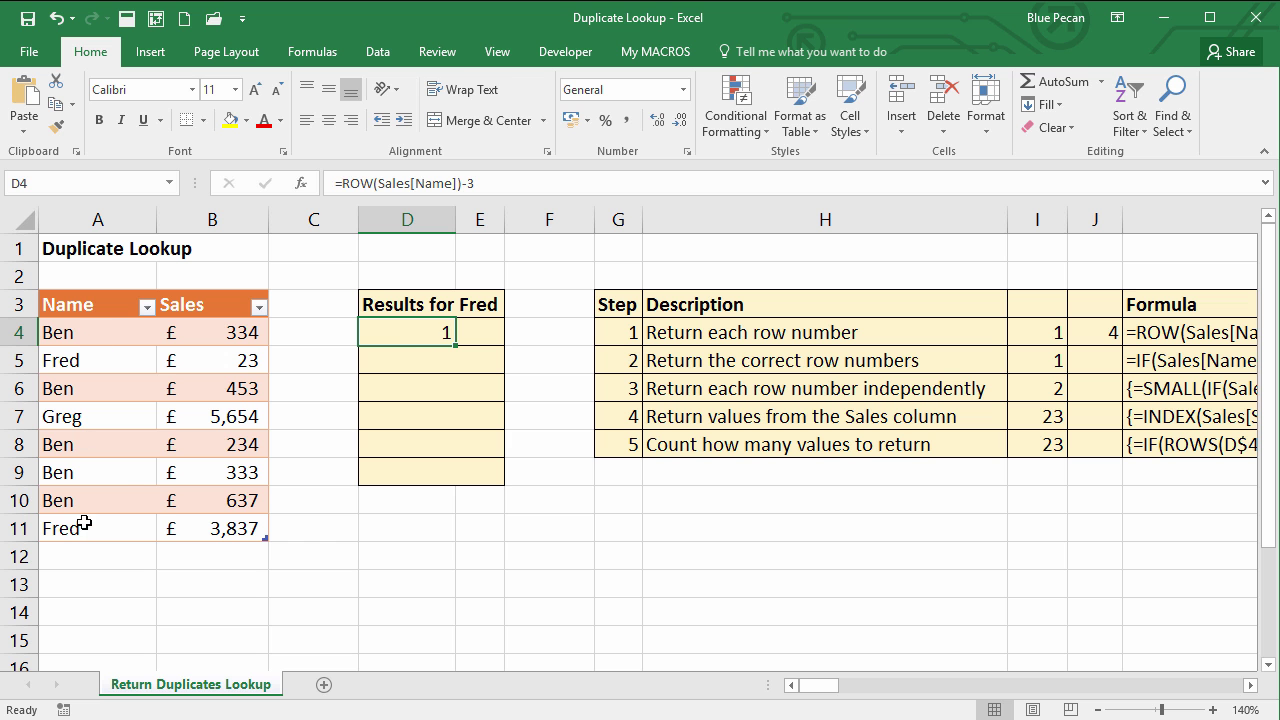
double_click(410, 336)
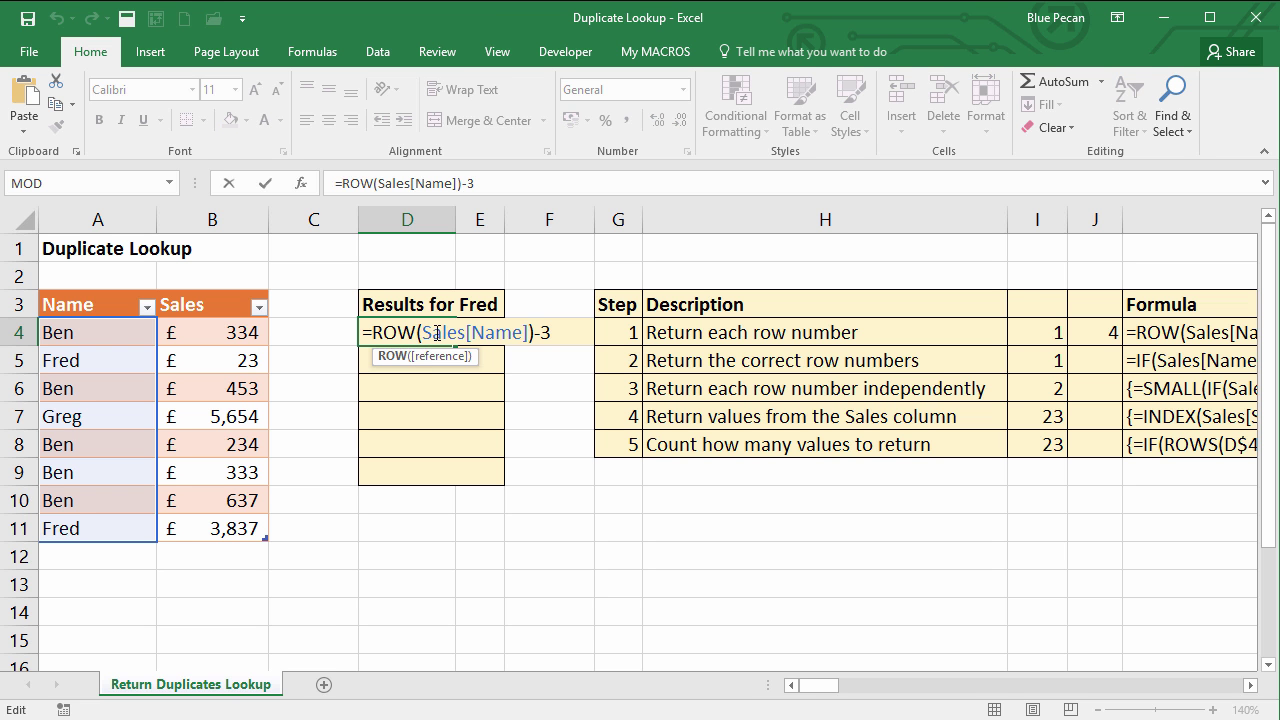
left_click(425, 333)
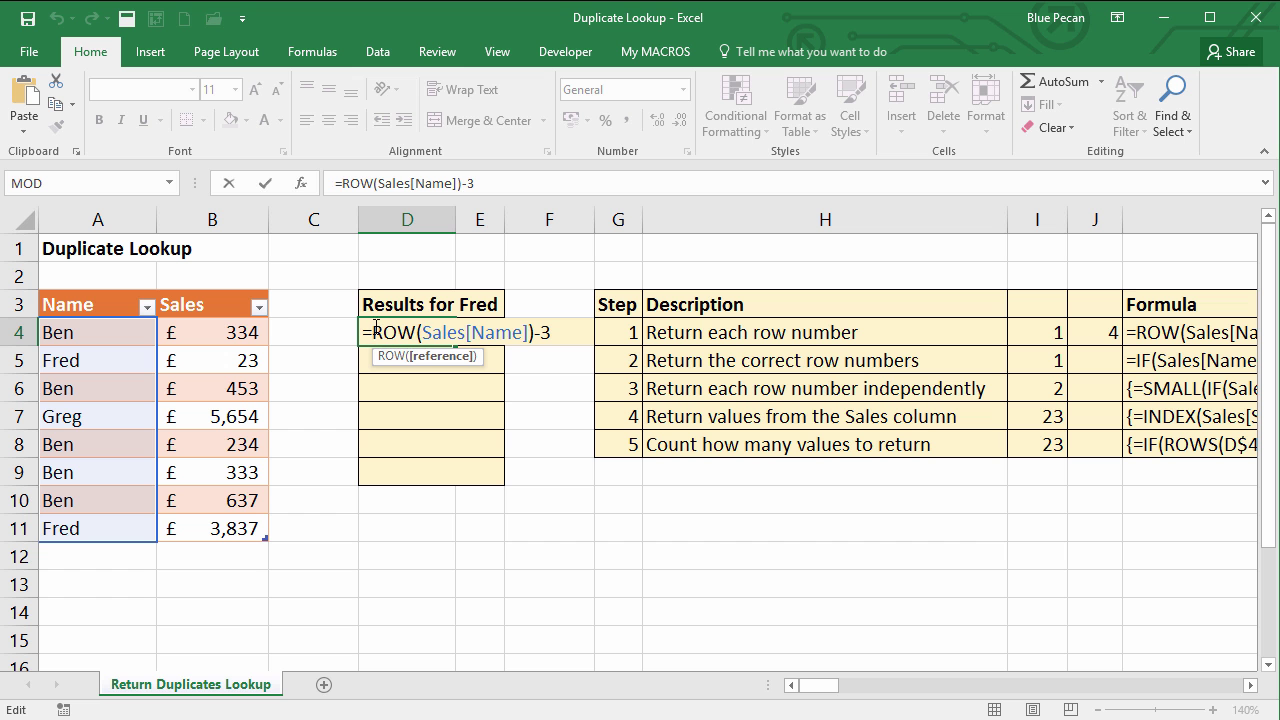
left_click_drag(375, 332, 552, 332)
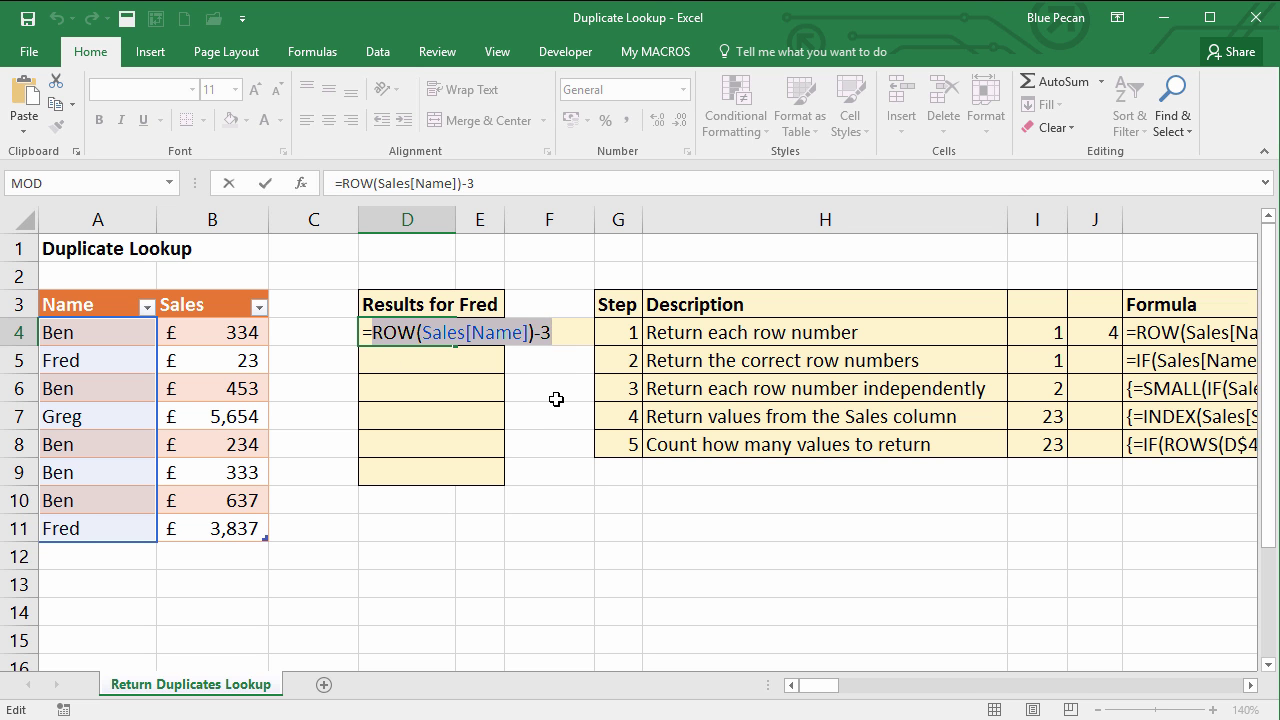
key("F9")
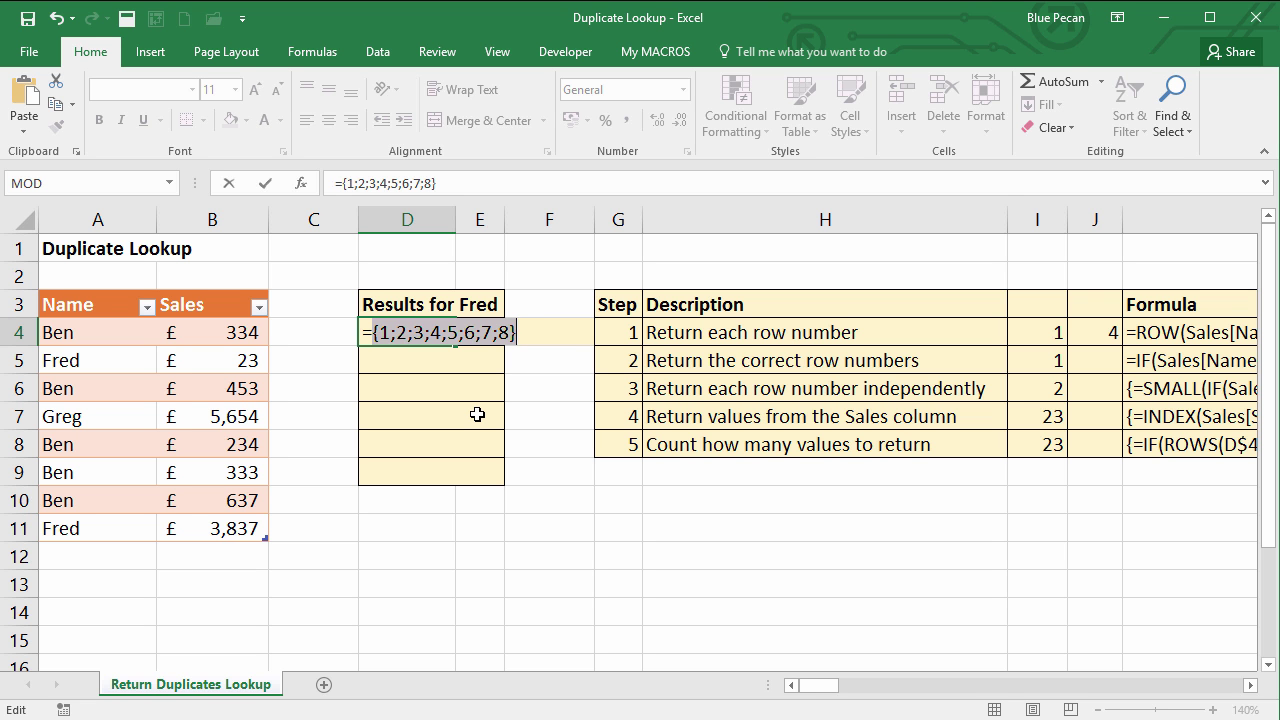
key("ctrl+z")
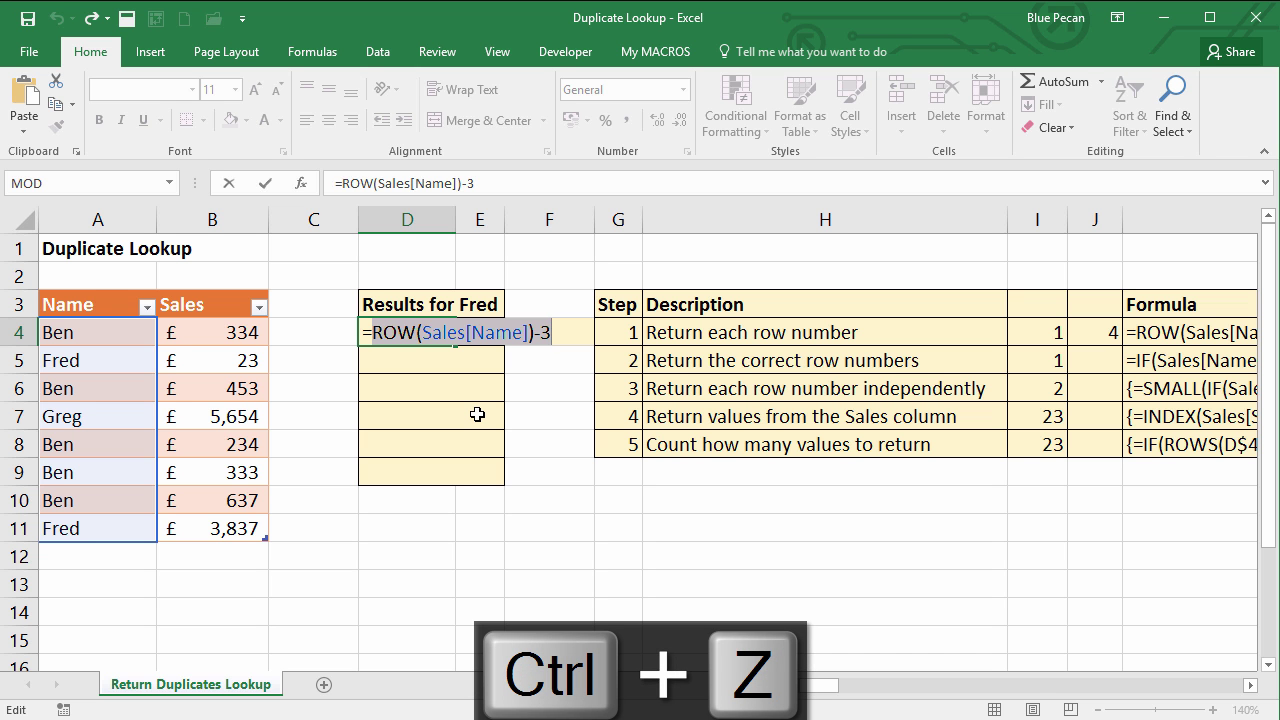
key("Return")
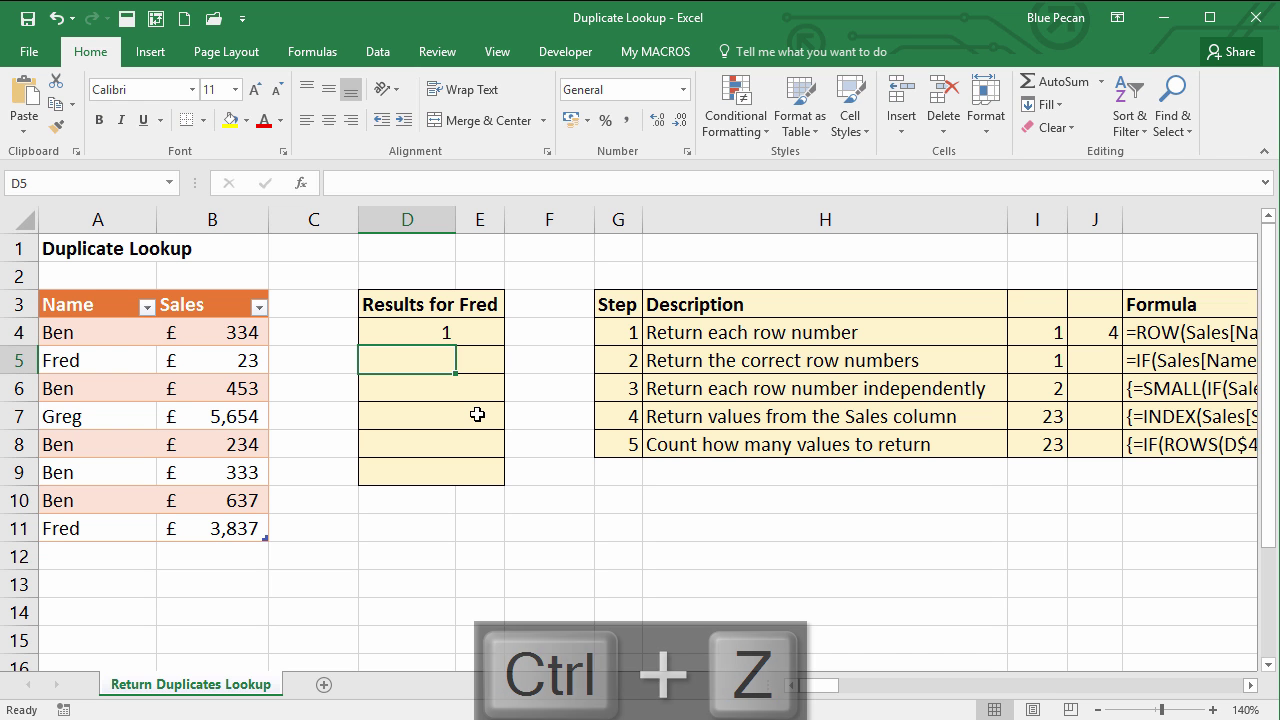
key("ctrl+z")
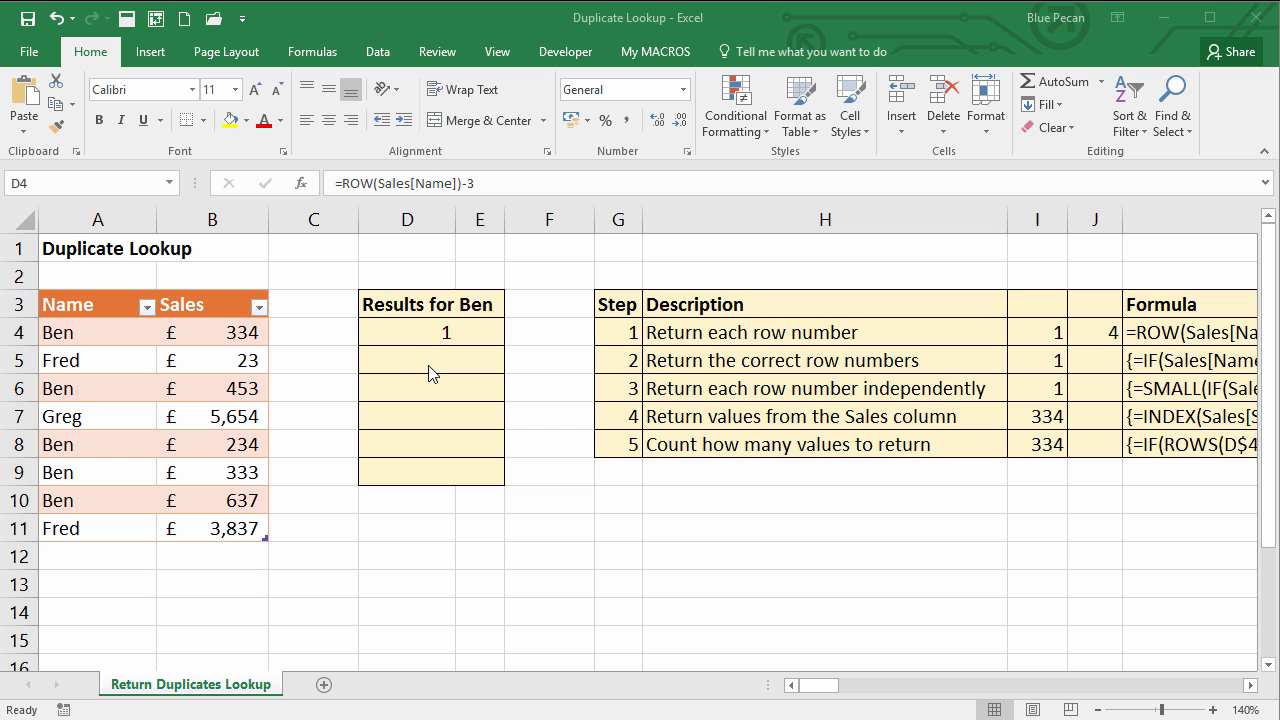
- Wrap D4's formula in an IF test so it reads =IF(Sales[Name]=E$3,ROW(Sales[Name])-3)
left_click(417, 338)
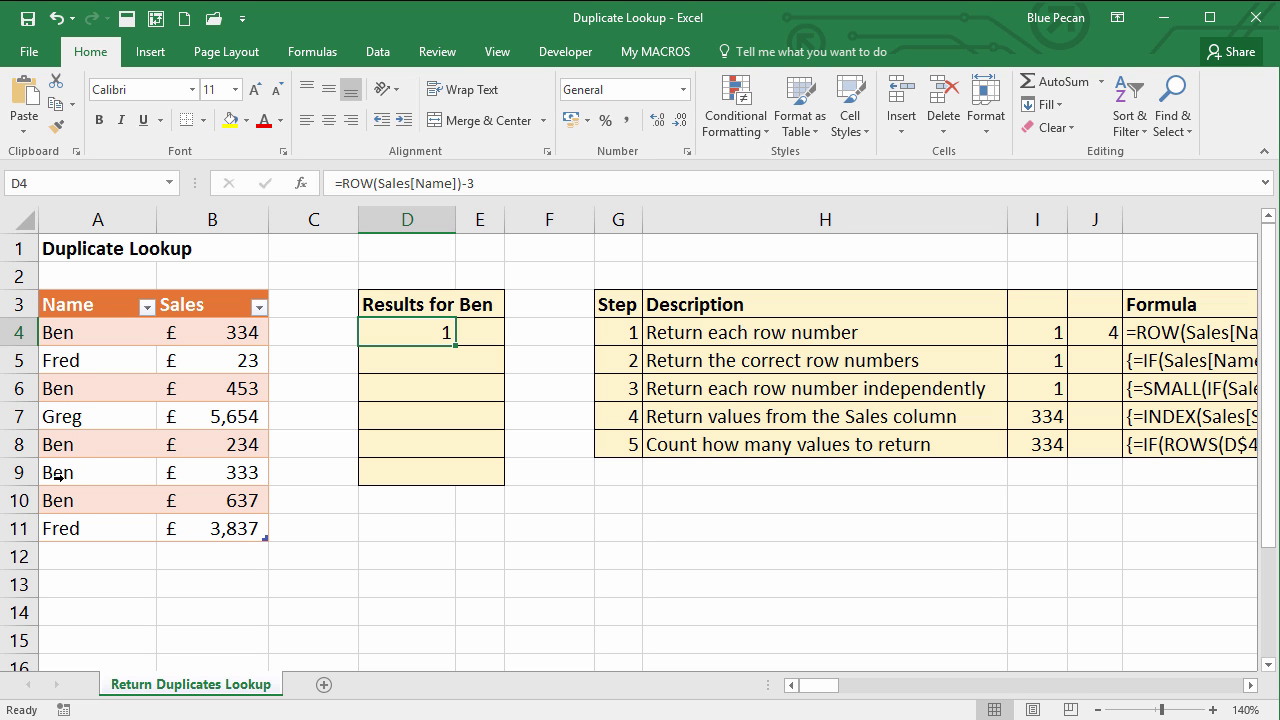
double_click(426, 333)
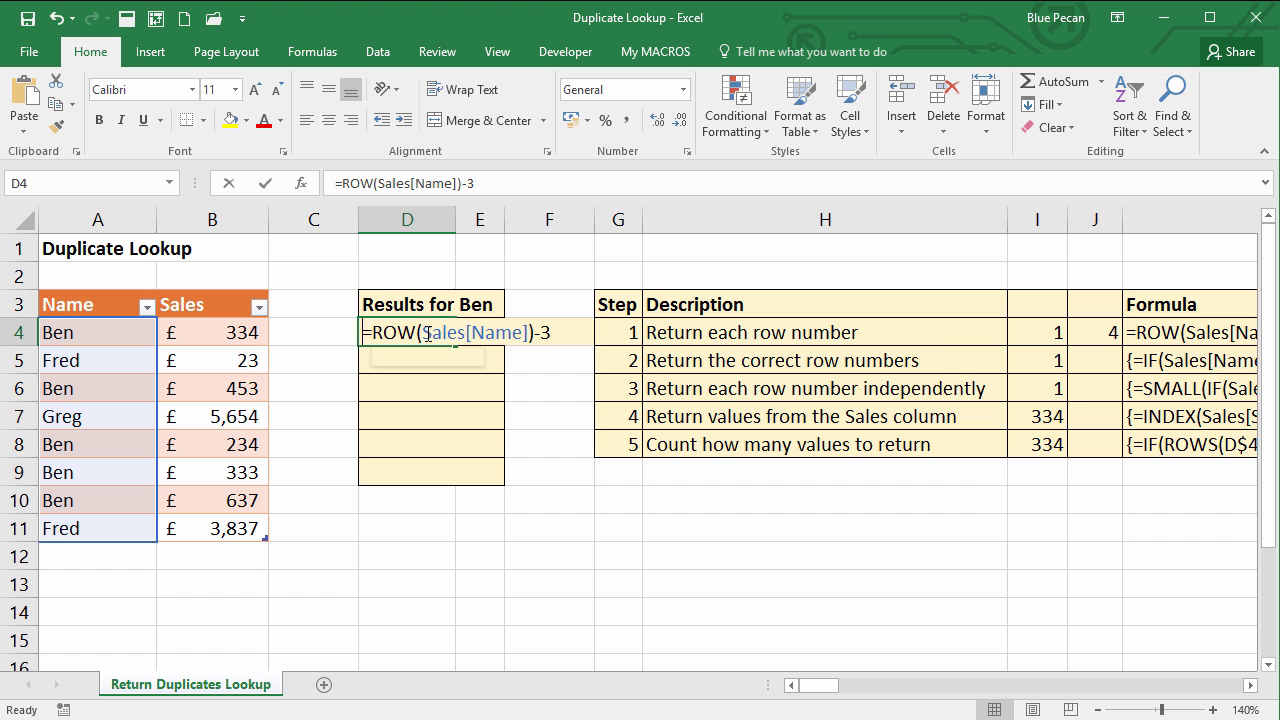
type("if(")
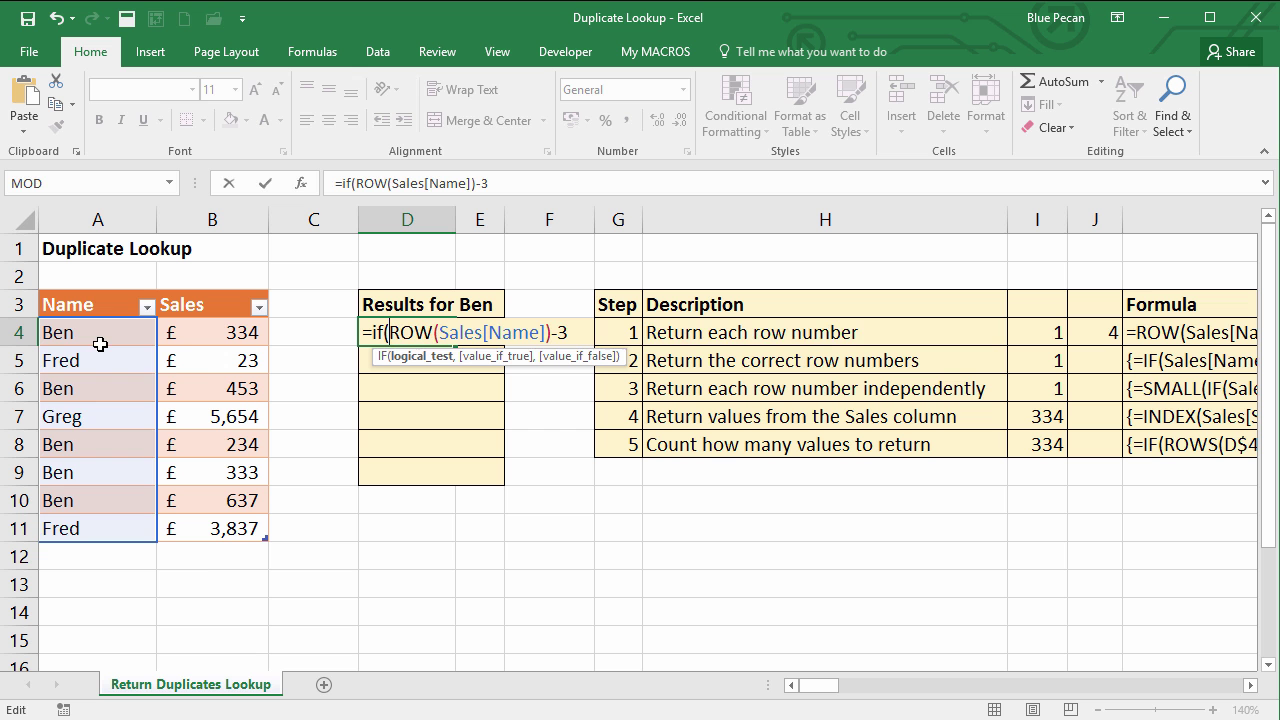
left_click_drag(100, 335, 107, 523)
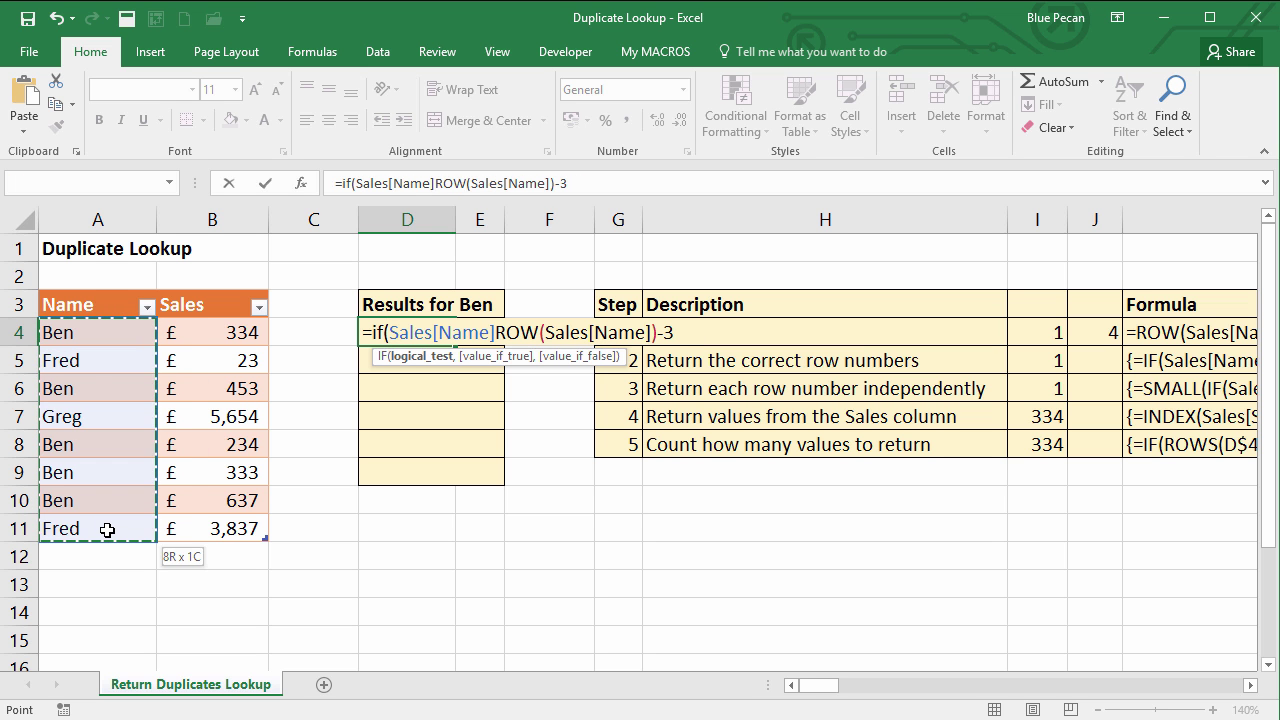
type("+")
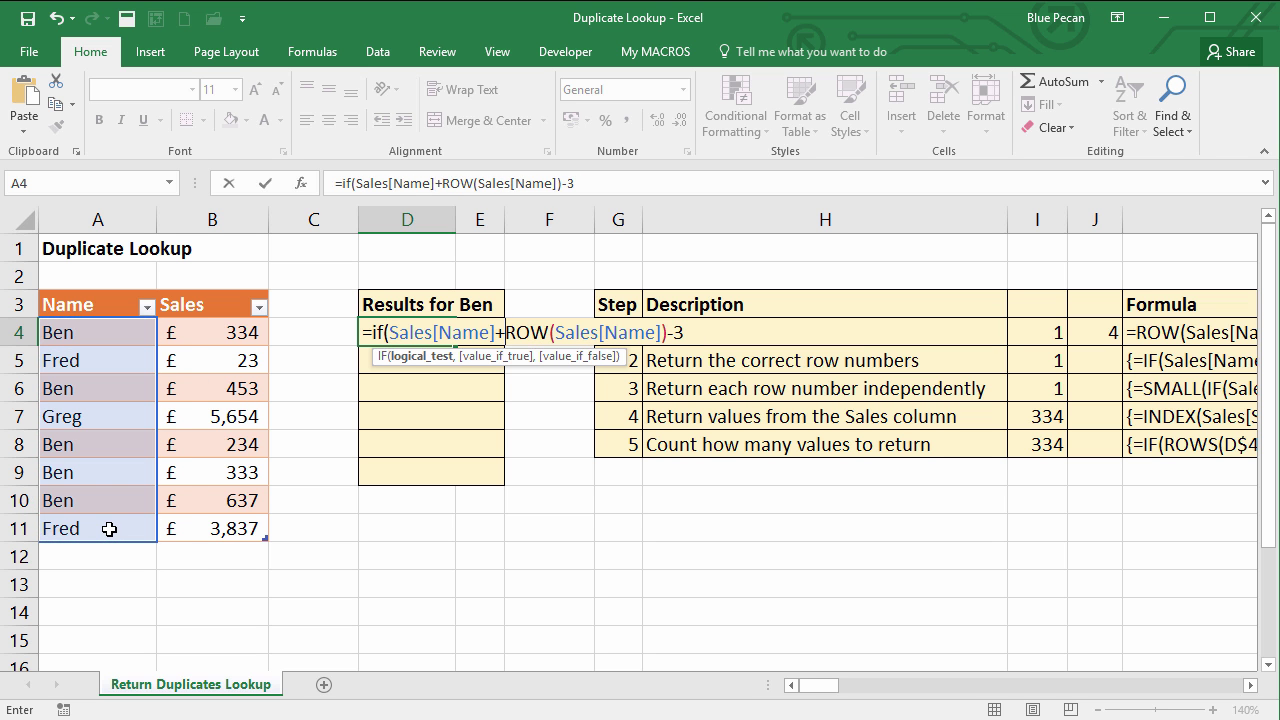
key("BackSpace")
type("=")
left_click(483, 294)
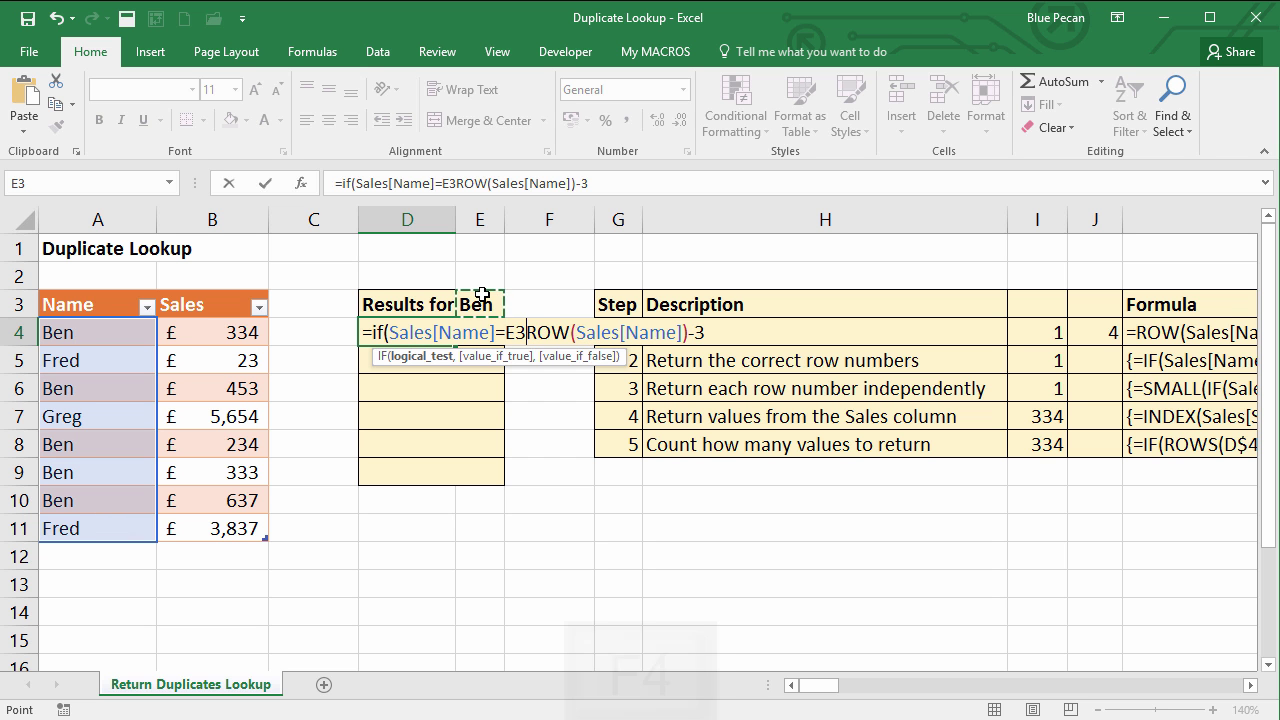
key("F4")
key("F4")
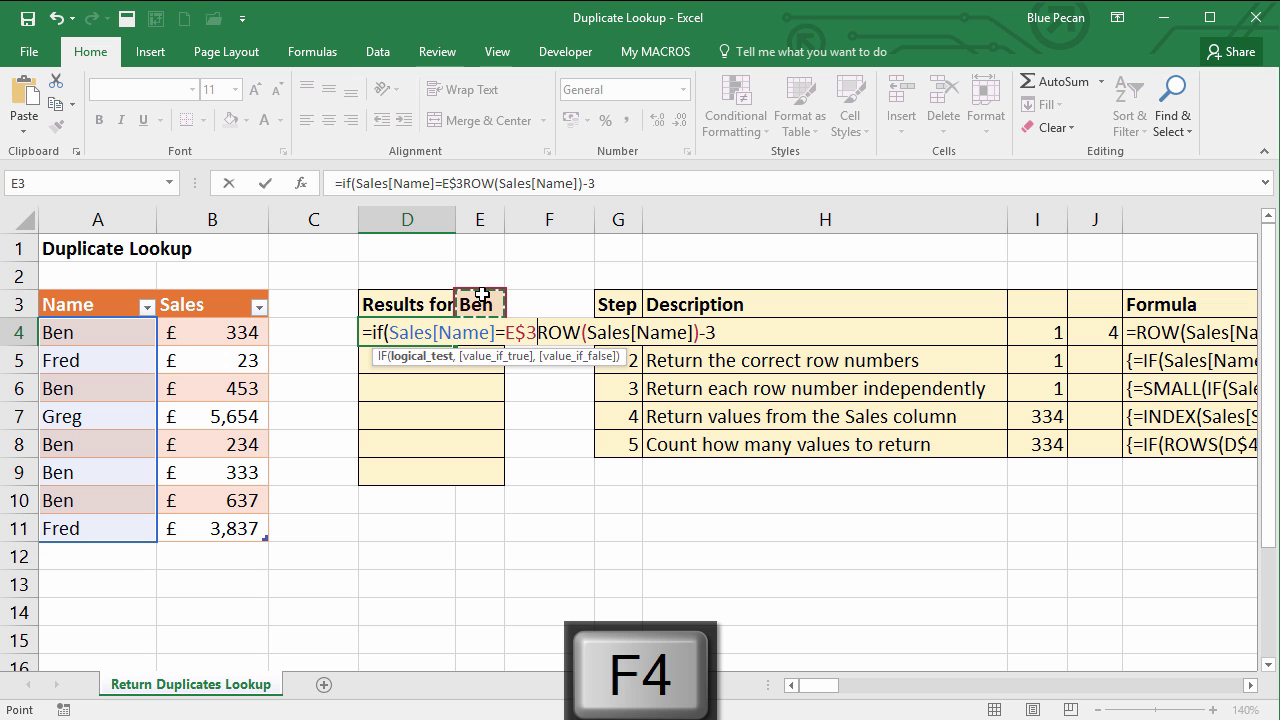
type(",")
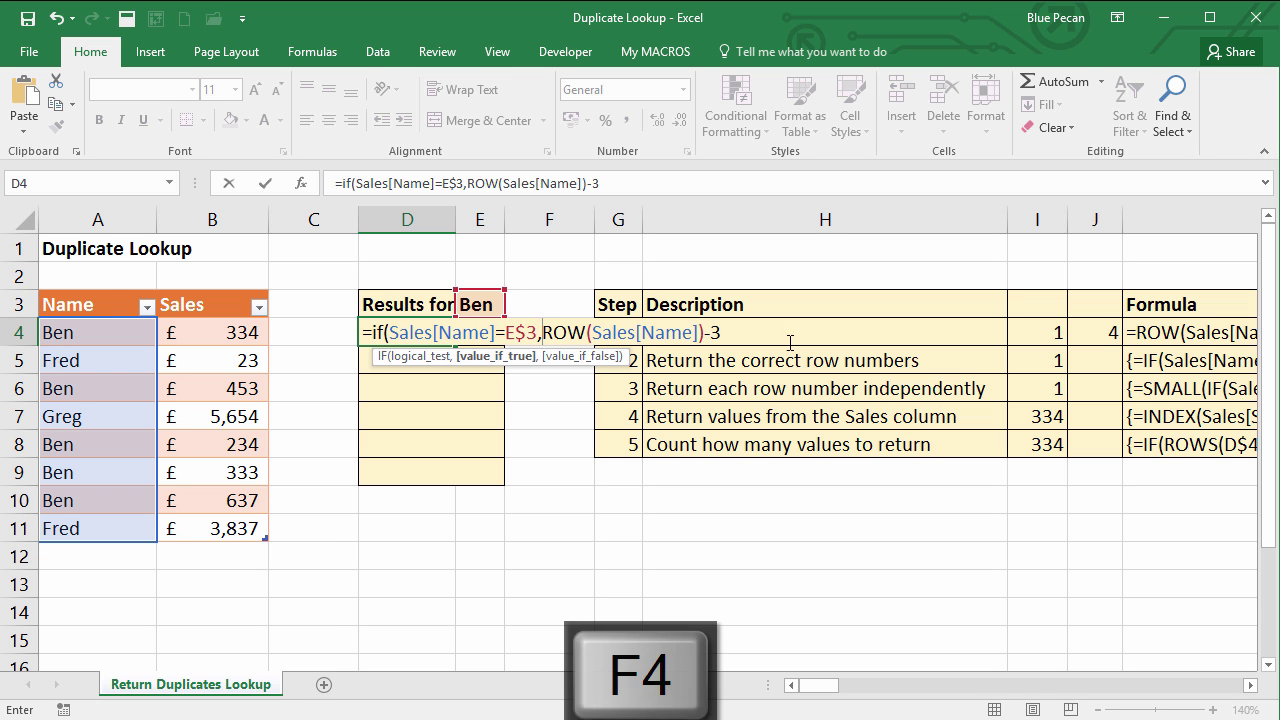
left_click(751, 332)
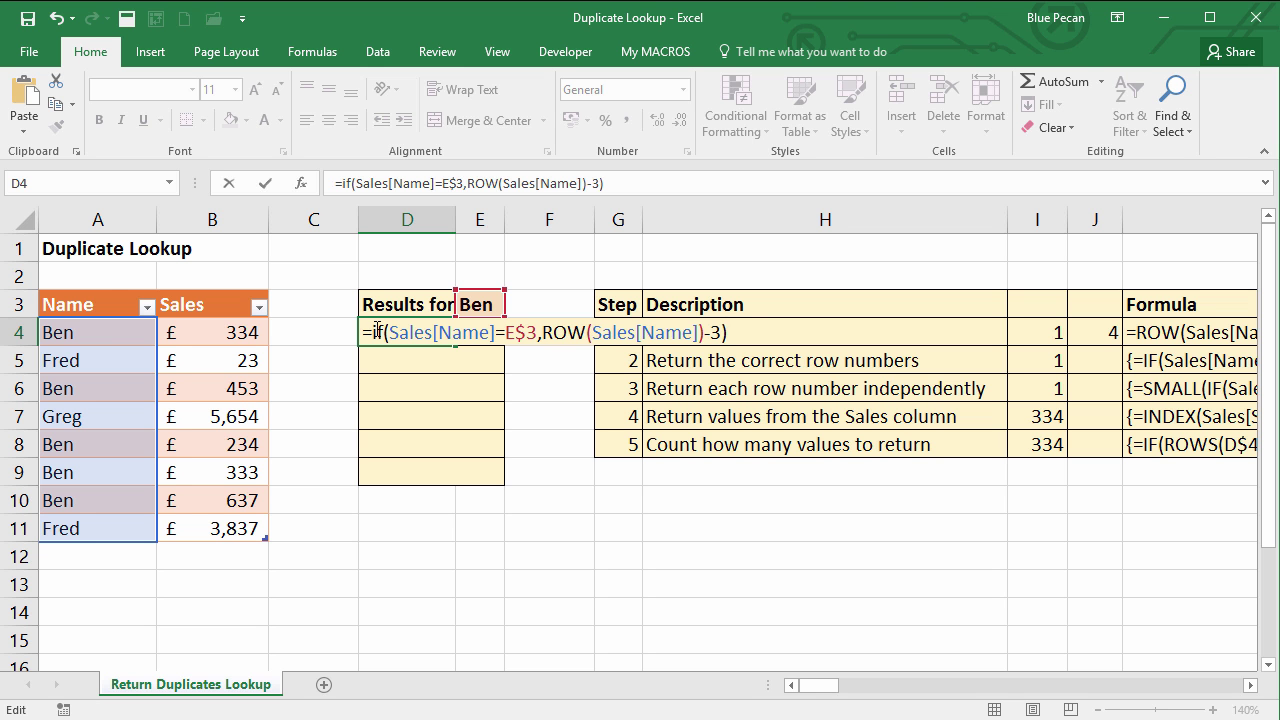
- Evaluate the IF expression in place to examine its array, then restore the formula and commit it in D4
left_click_drag(375, 332, 750, 326)
key("F9")
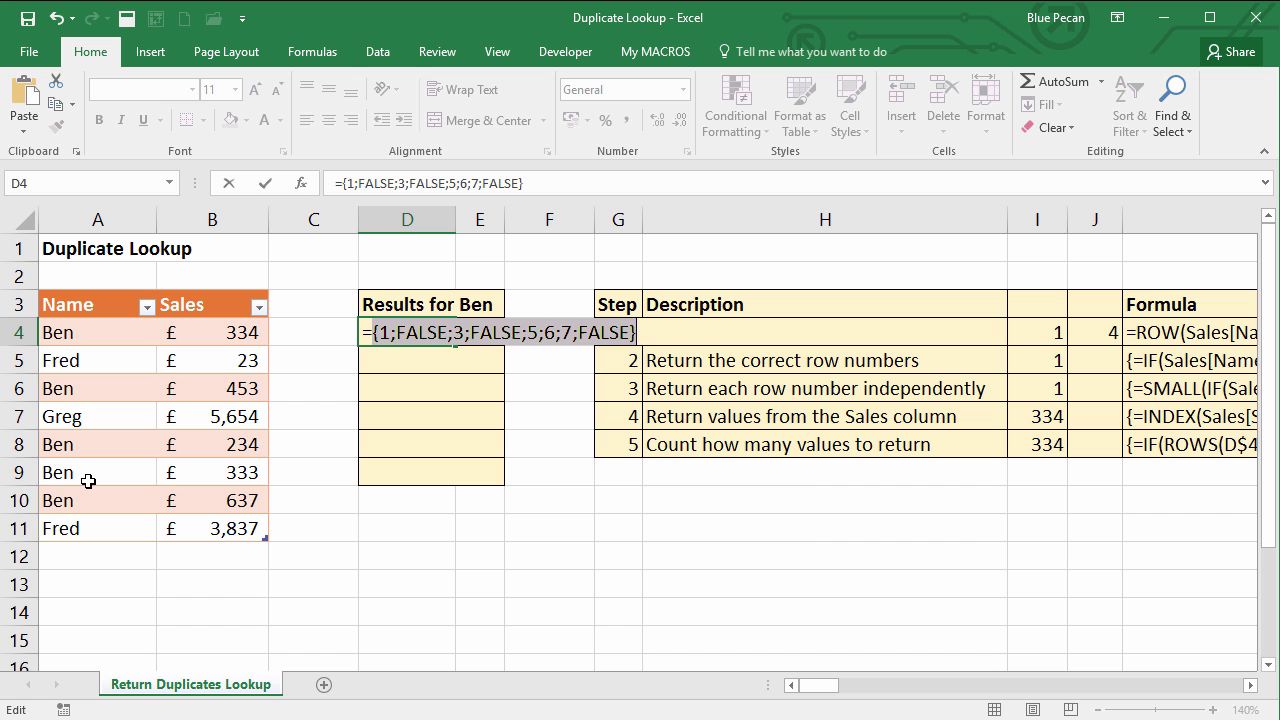
key("ctrl+z")
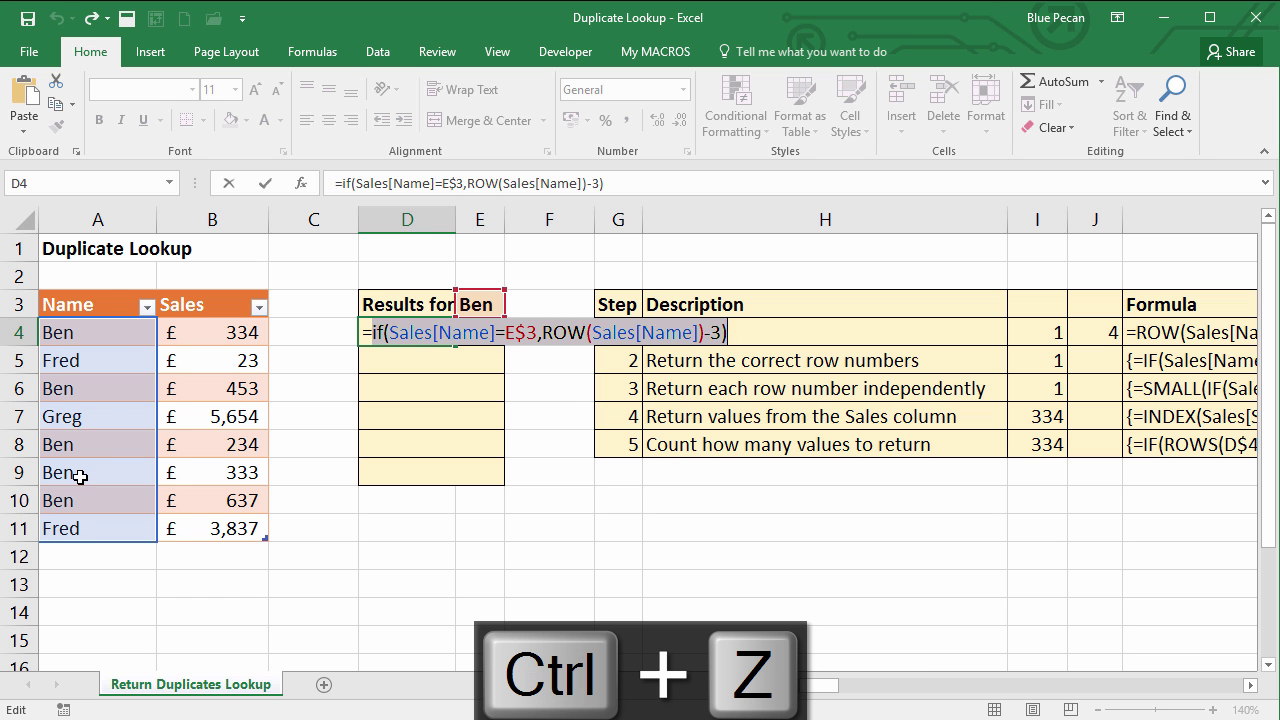
key("Return")
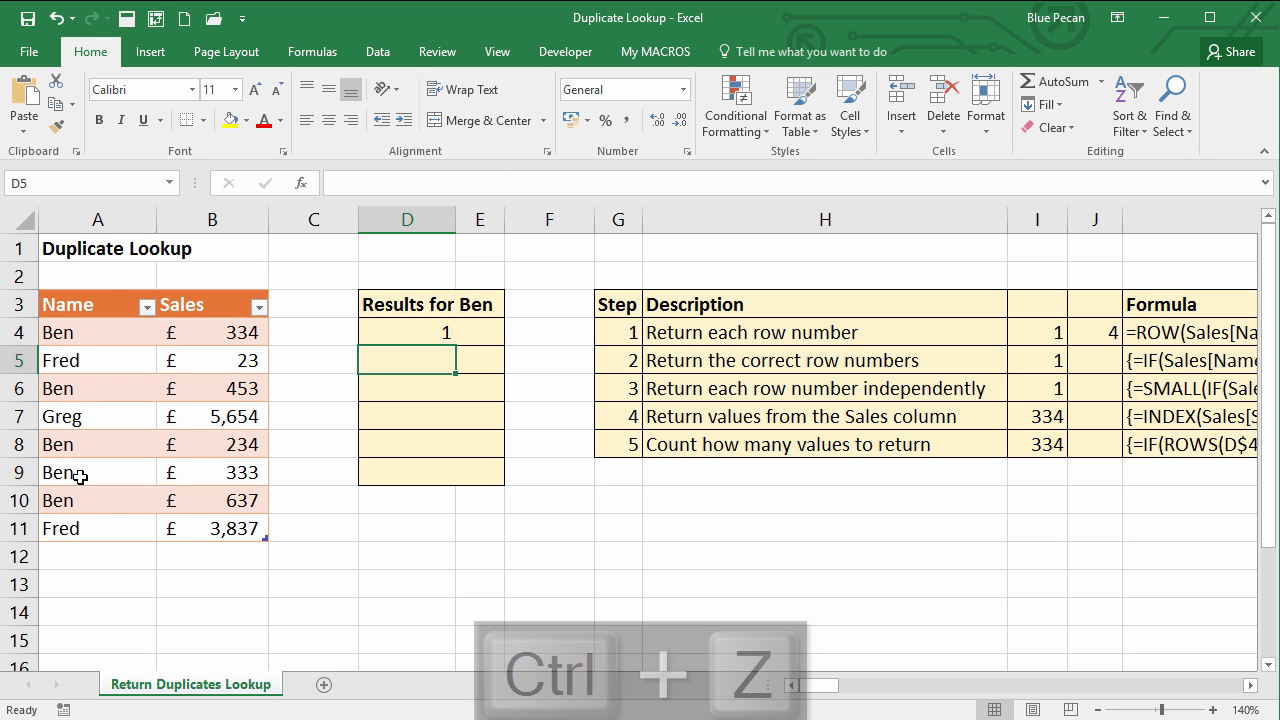
key("Up")
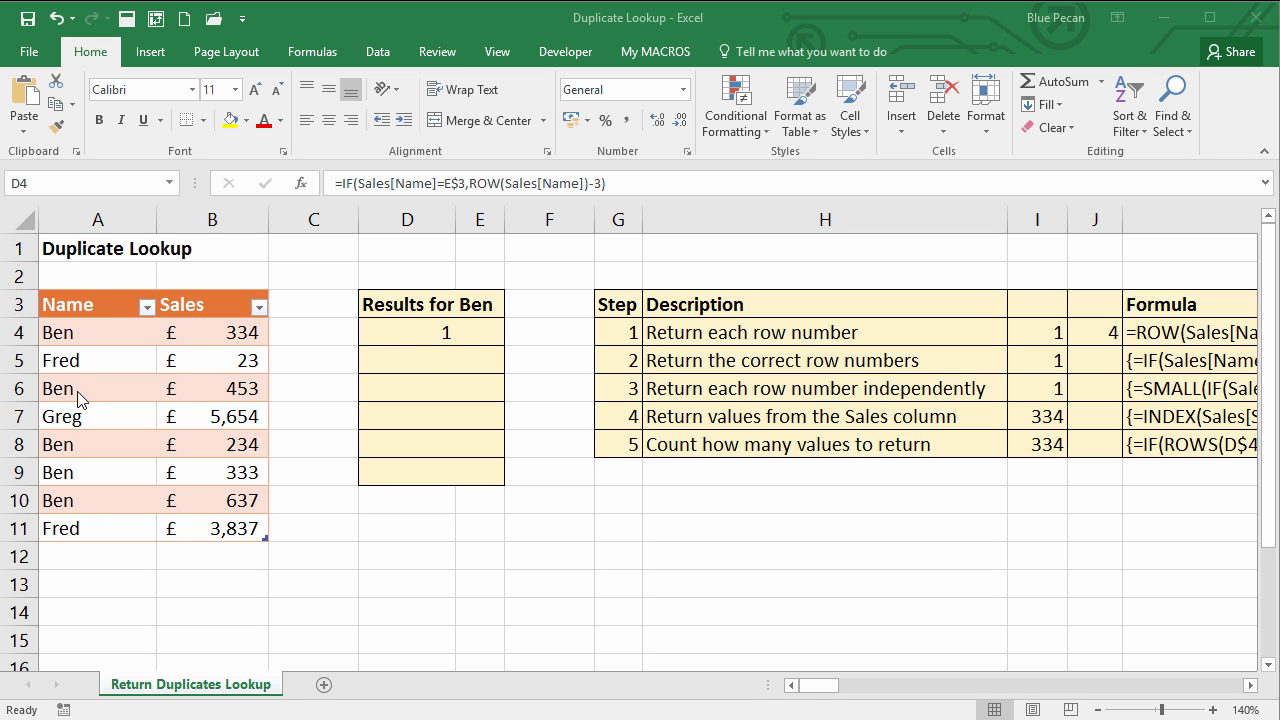
- Wrap D4's IF formula in SMALL as the array argument, with ROWS(D4:D4) as the k argument
double_click(421, 342)
key("Left")
key("Left")
key("Left")
type("small")
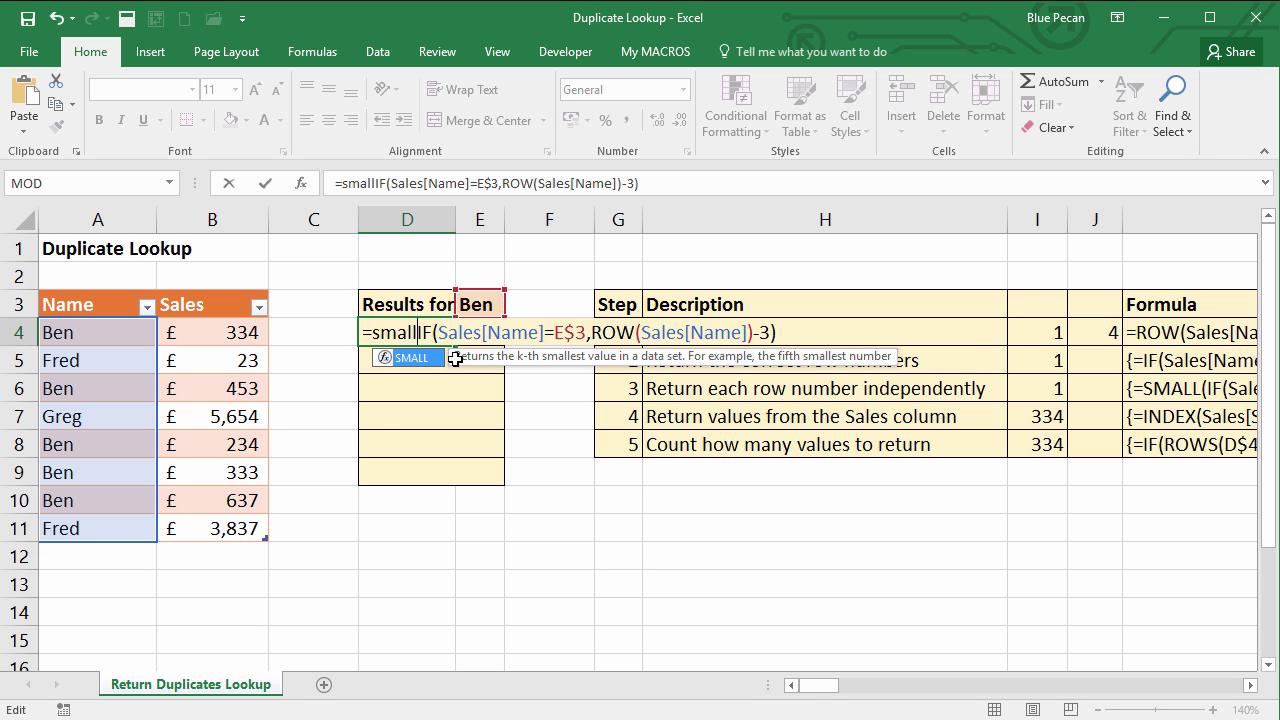
type("(")
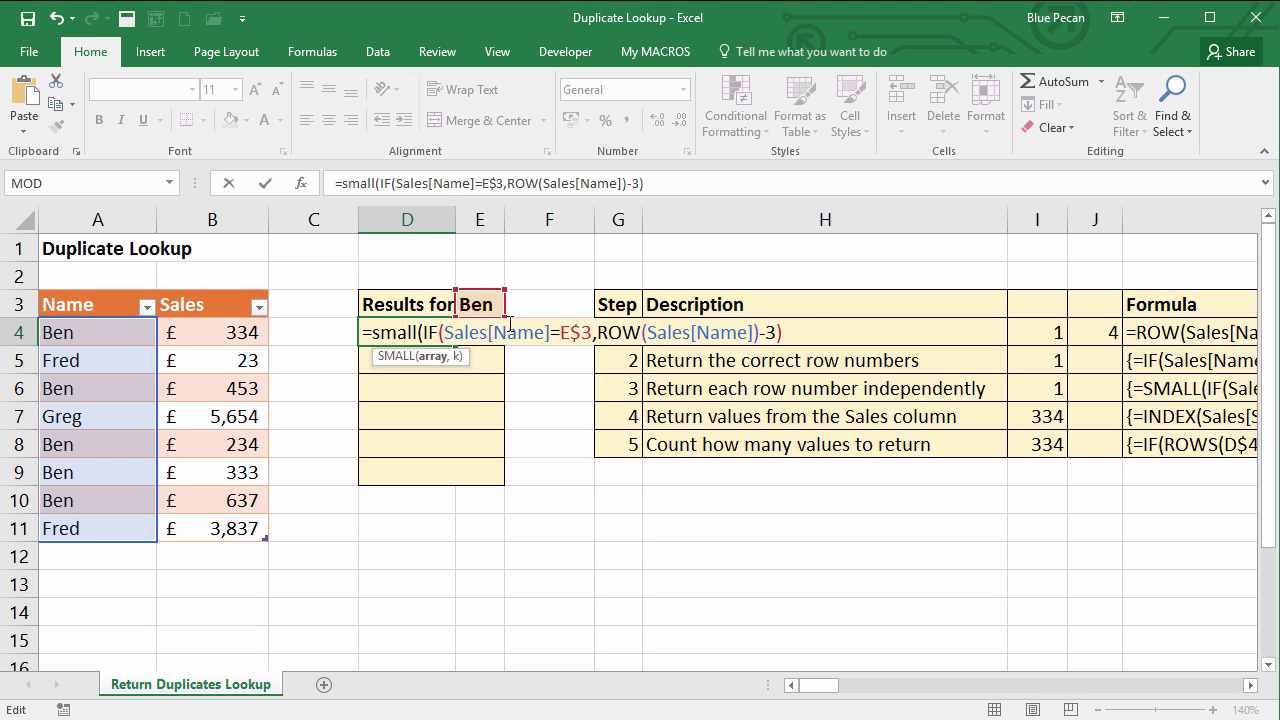
type(",")
type("rows(")
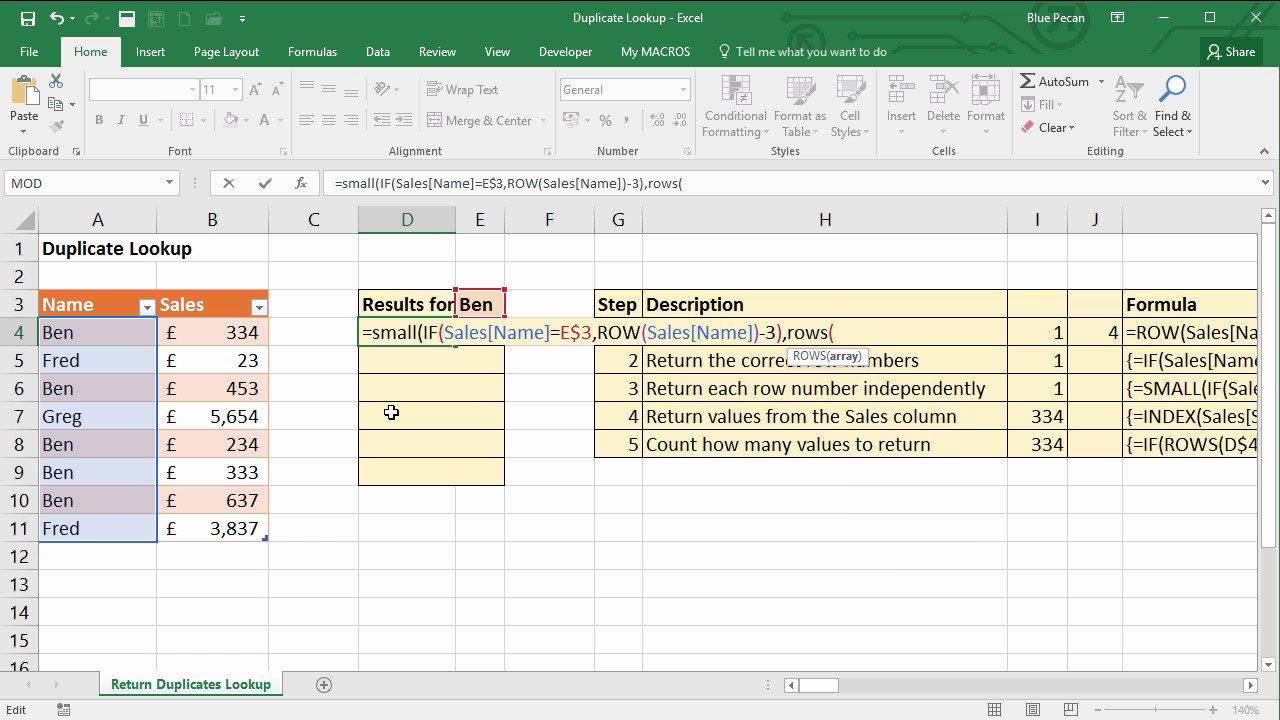
type("d4:d4)")
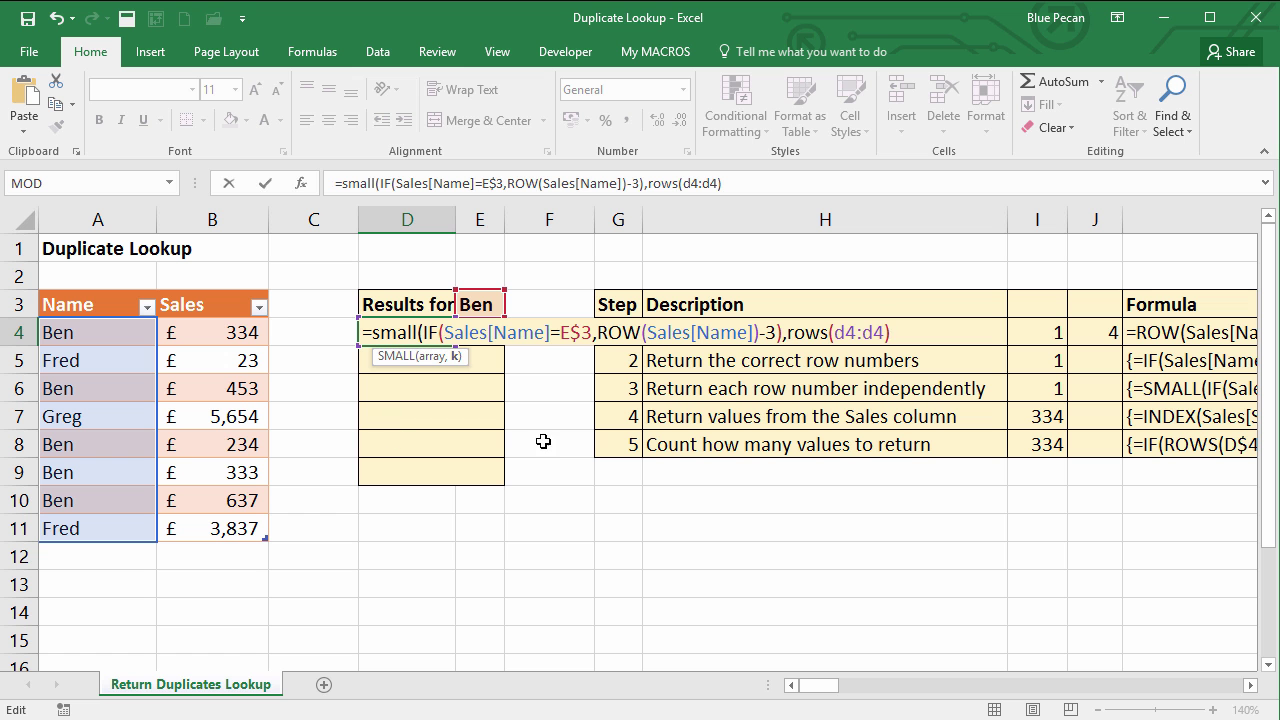
- Lock the row of the first reference in the ROWS range, making it D$4:D4
left_click(846, 332)
key("F4")
key("F4")
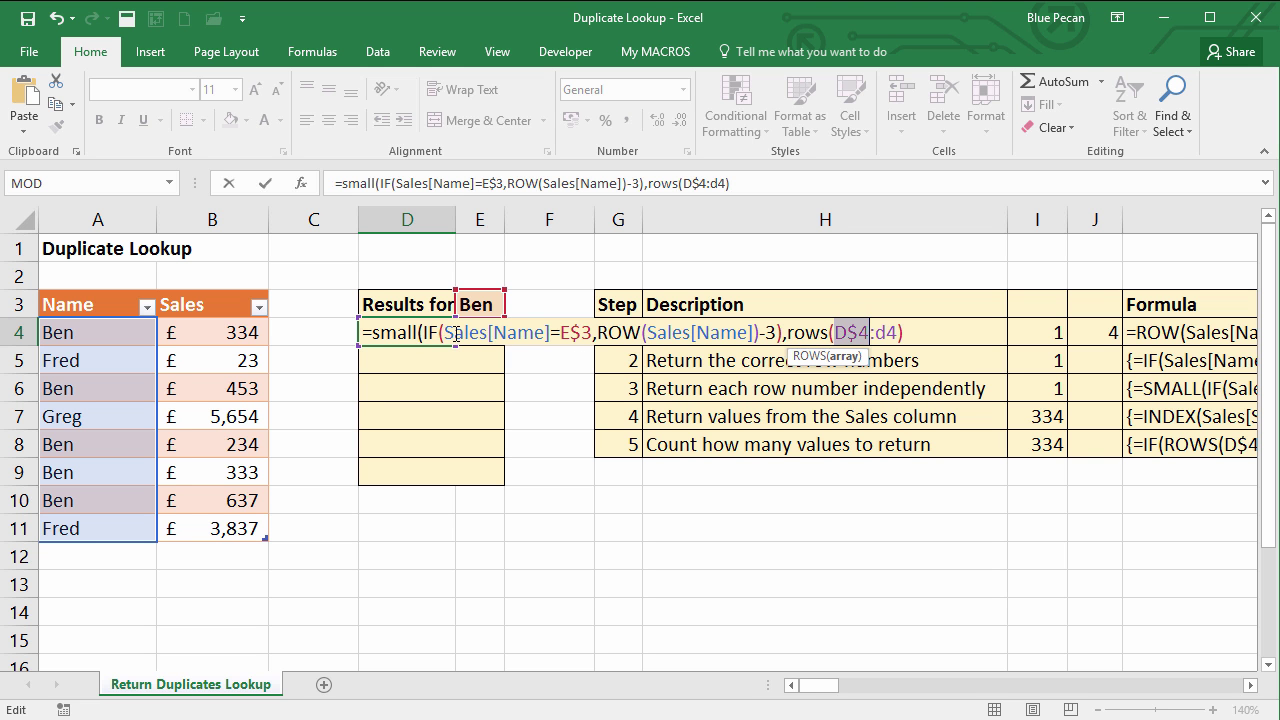
- Close the SMALL function and enter it as an array formula in D4, then fill it down to D9
left_click(944, 330)
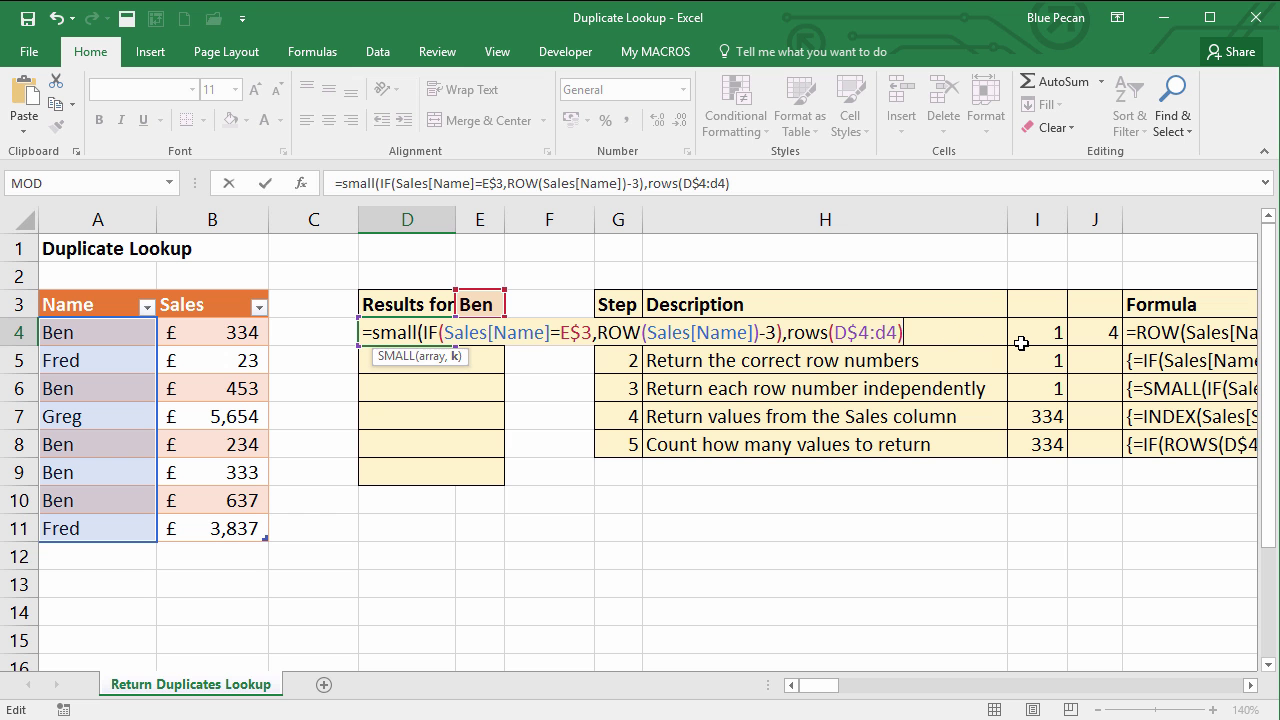
type(")")
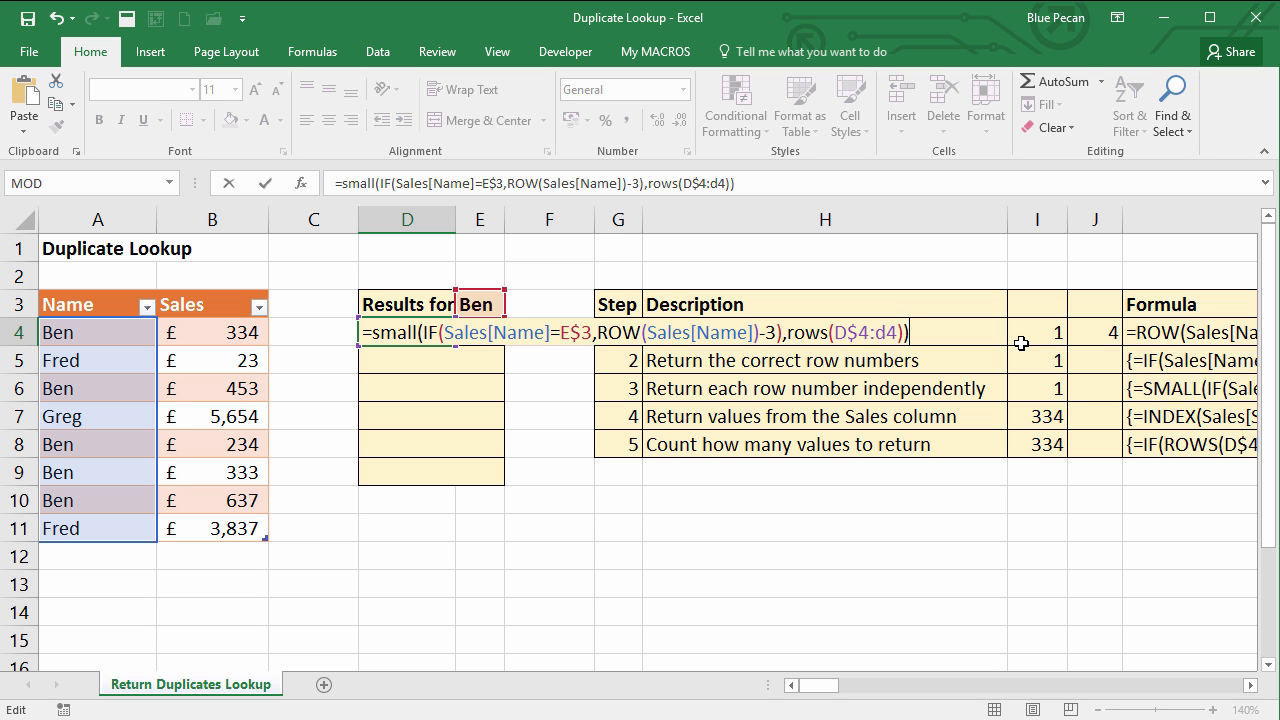
key("ctrl+shift+Return")
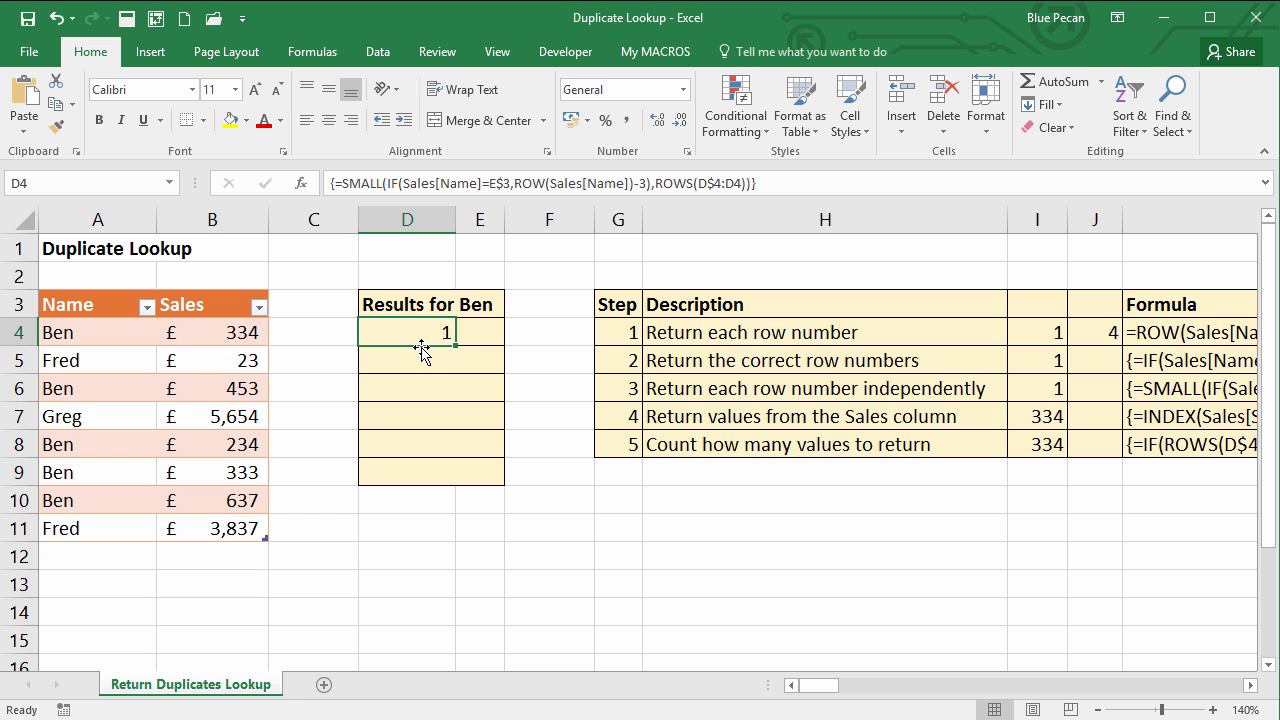
left_click_drag(457, 345, 436, 488)
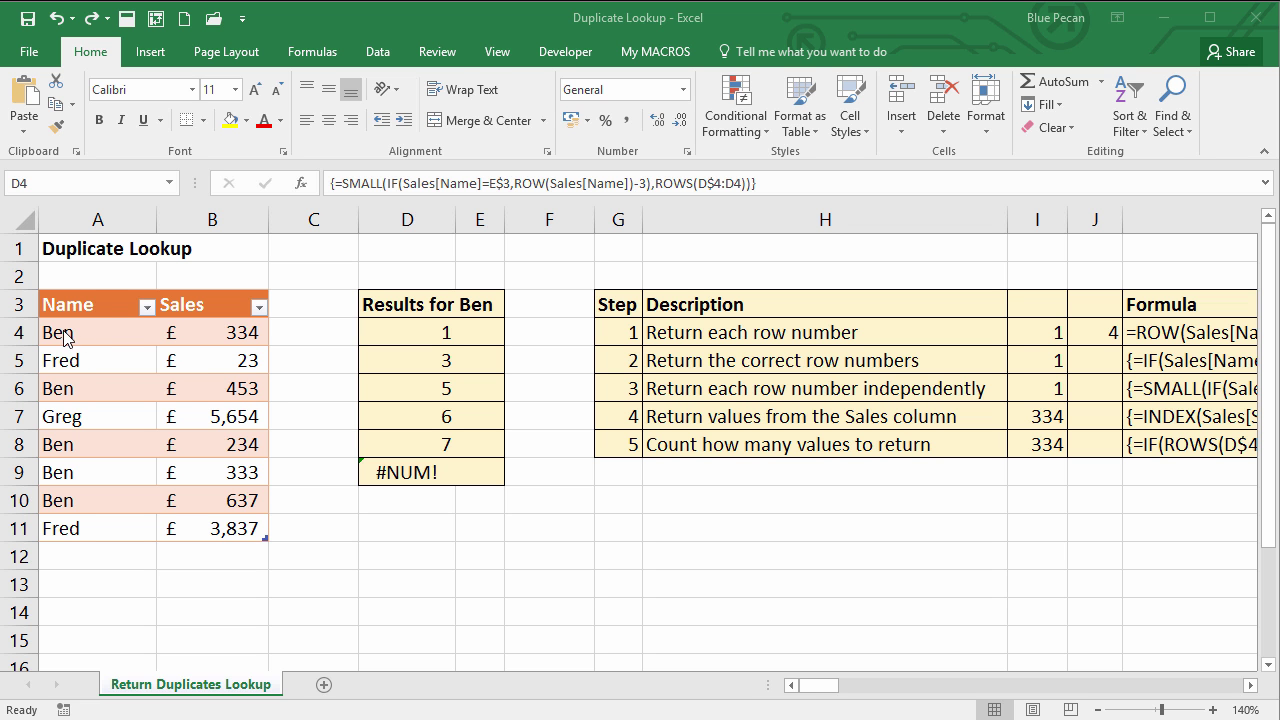
- Wrap D4's SMALL formula in INDEX, with the Sales[Sales] column as the array and SMALL as the row number
double_click(431, 340)
left_click(375, 330)
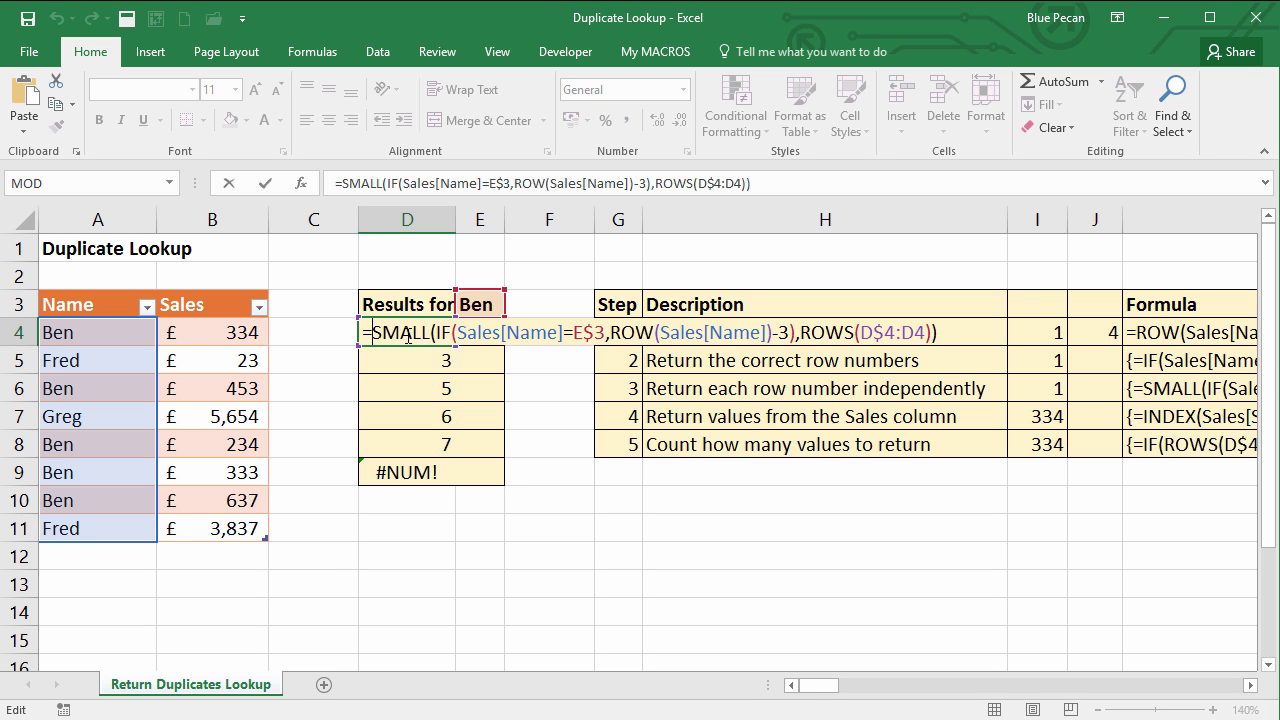
type("inde")
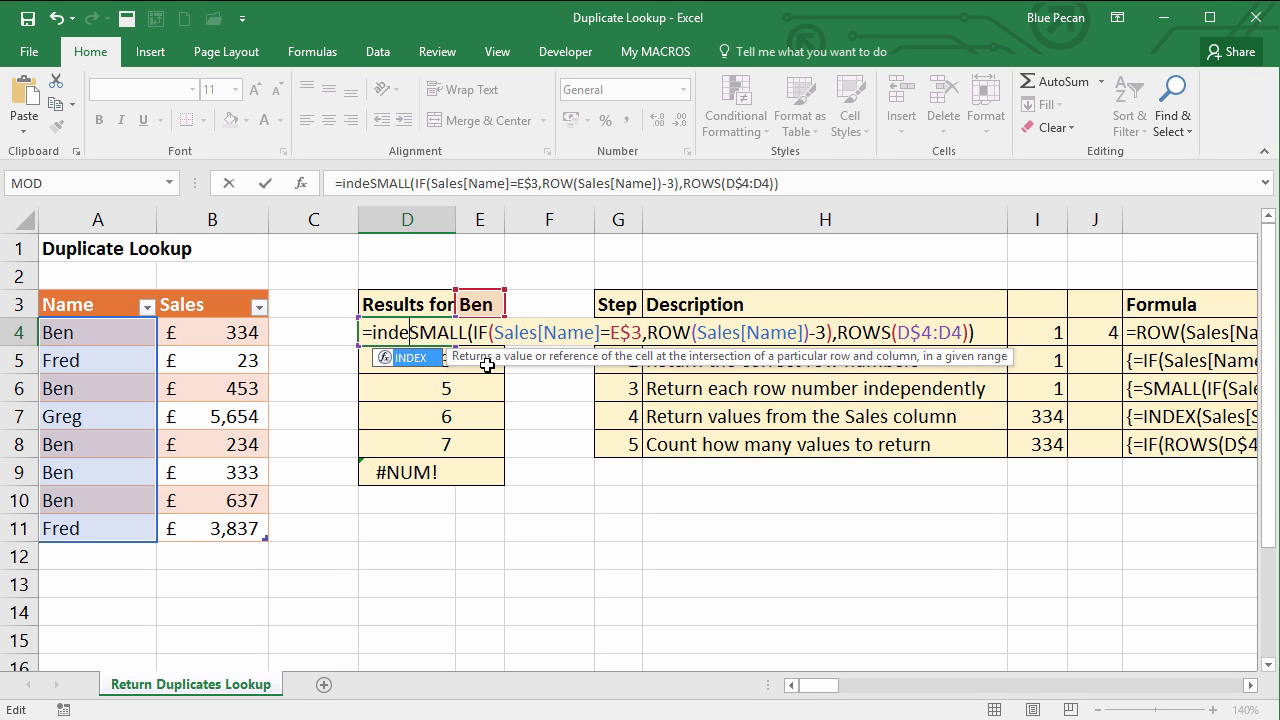
type("x(")
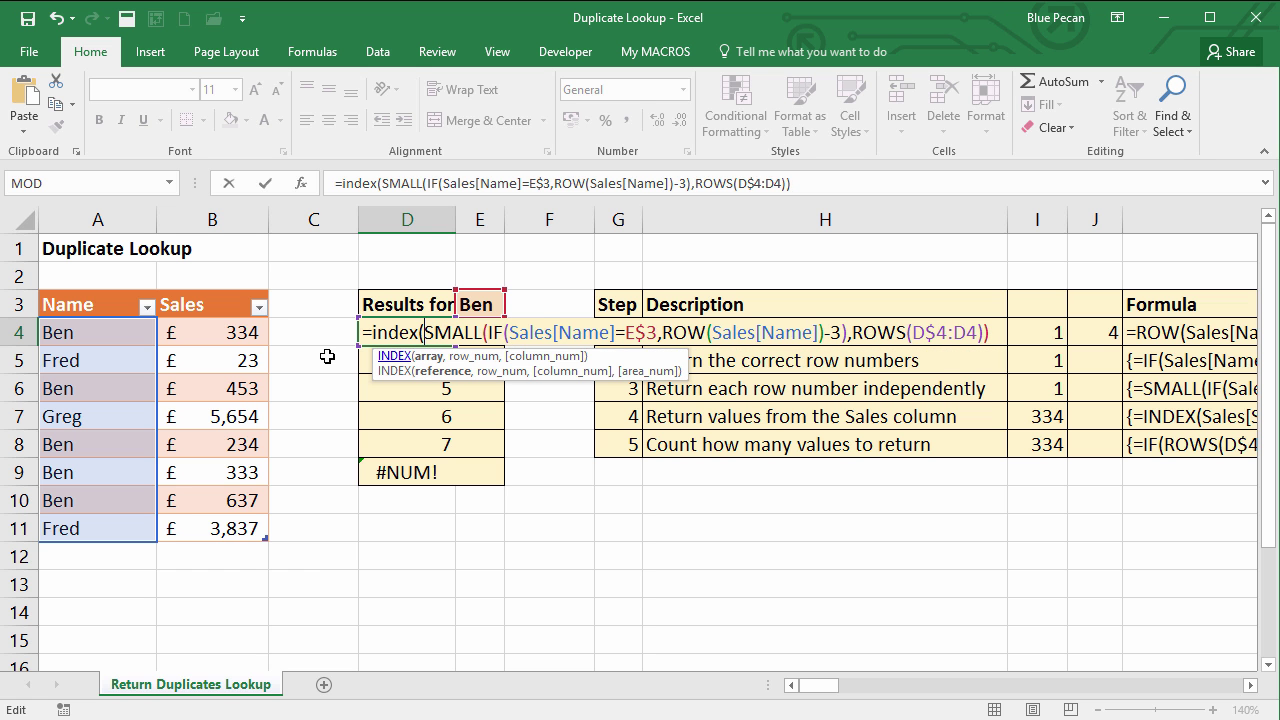
left_click_drag(240, 333, 225, 522)
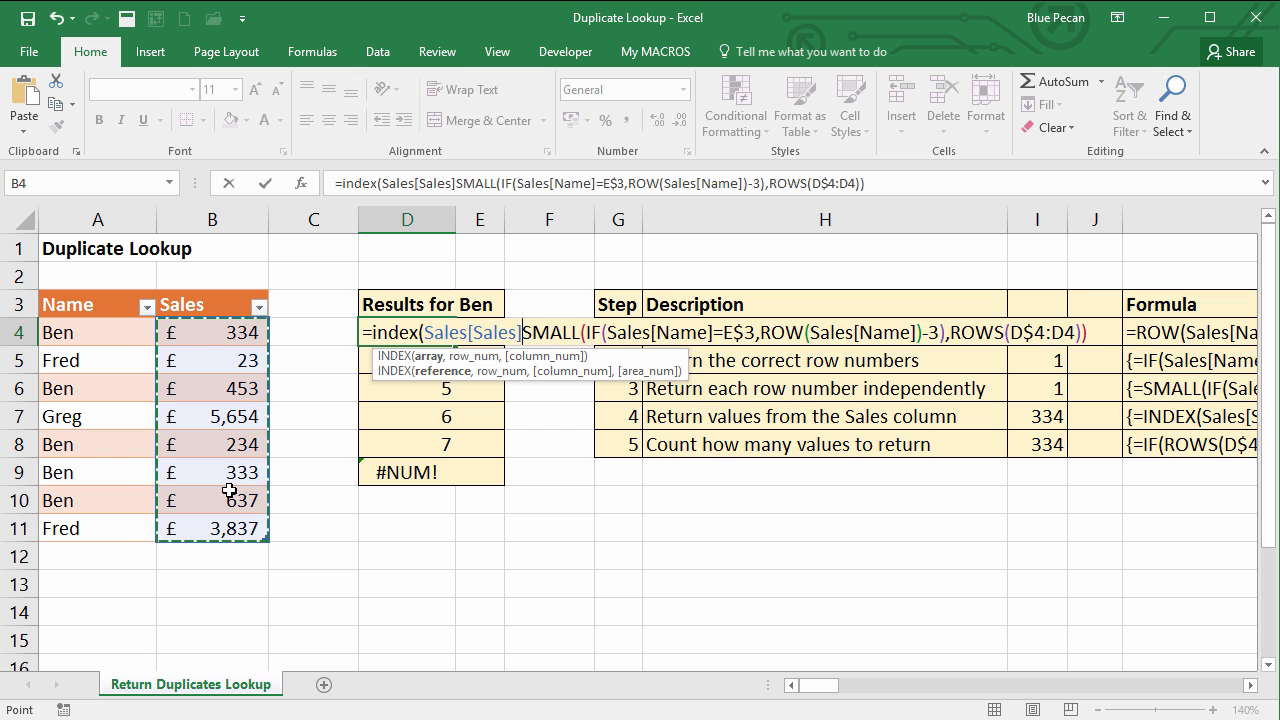
type(",")
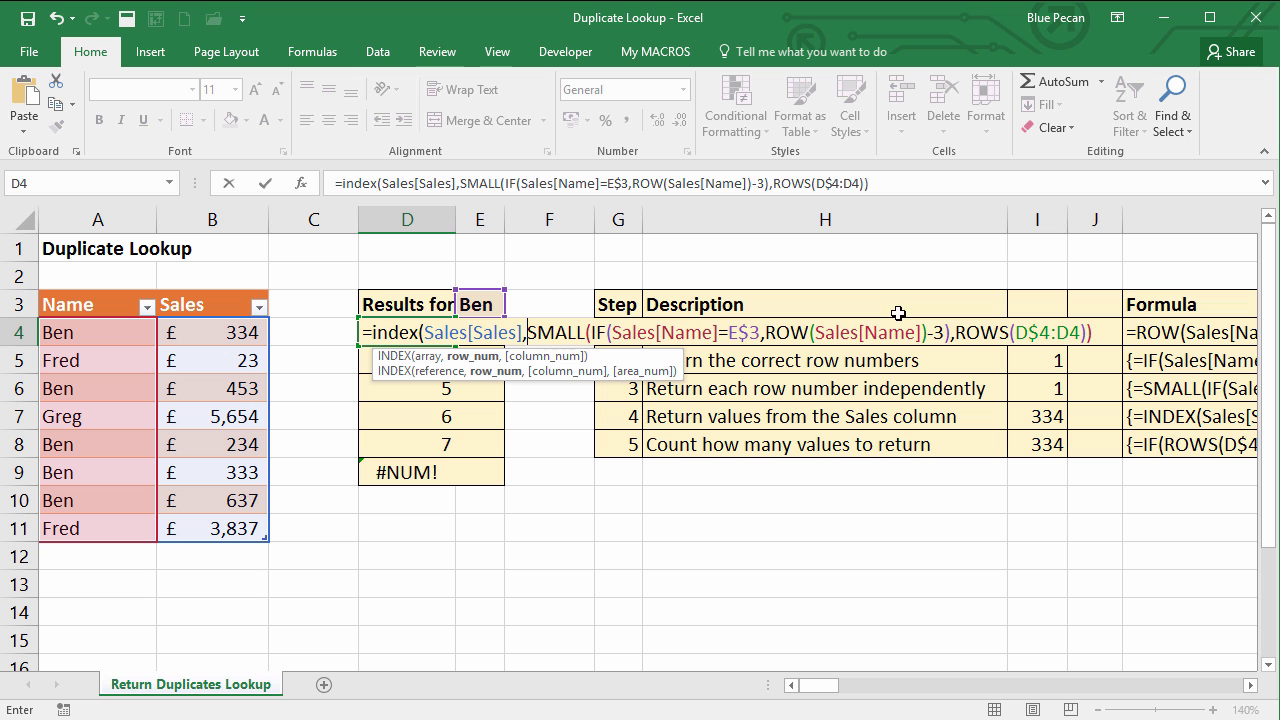
- Close the INDEX function, enter it as an array formula in D4, and fill it down to D9
left_click(1104, 330)
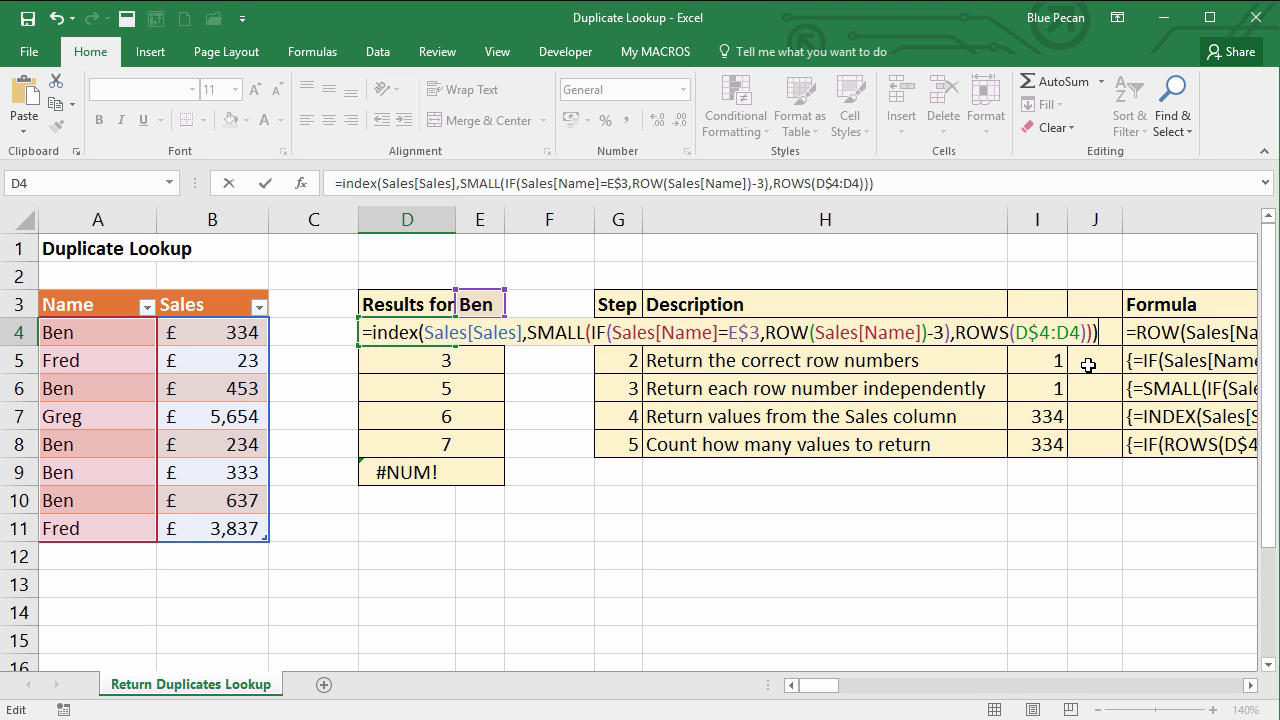
key("ctrl+shift+Return")
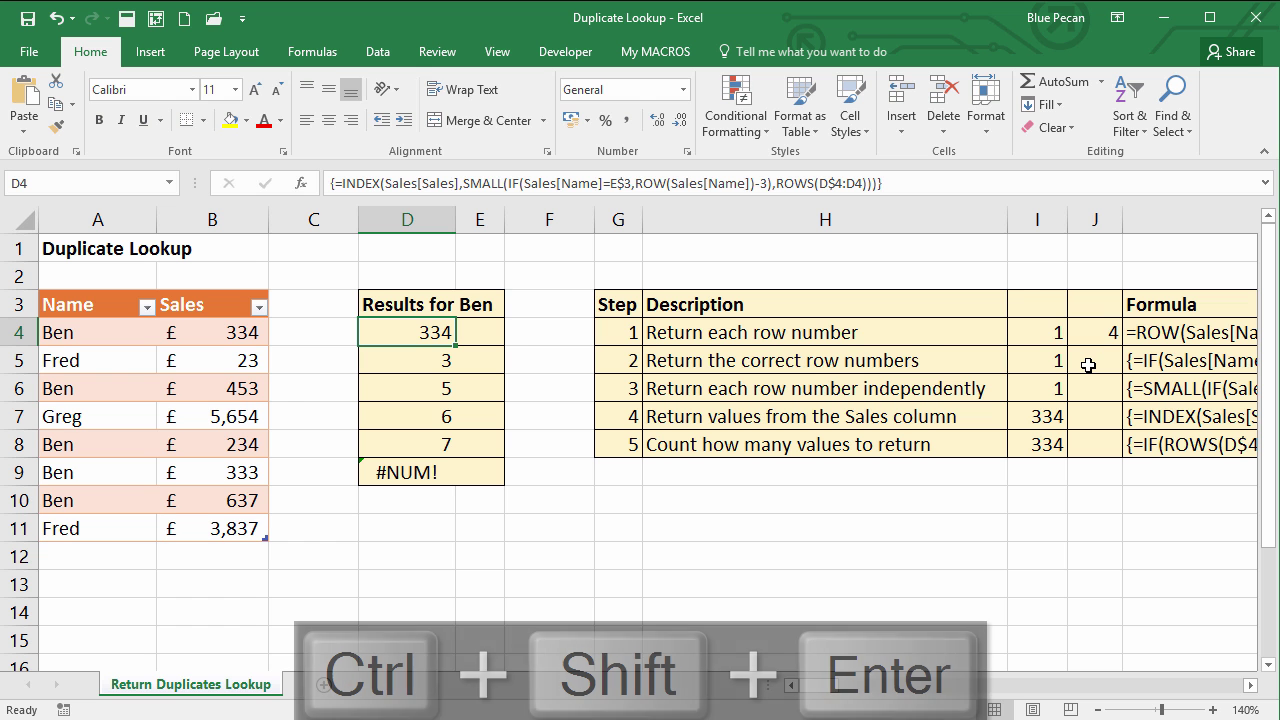
left_click_drag(457, 345, 450, 478)
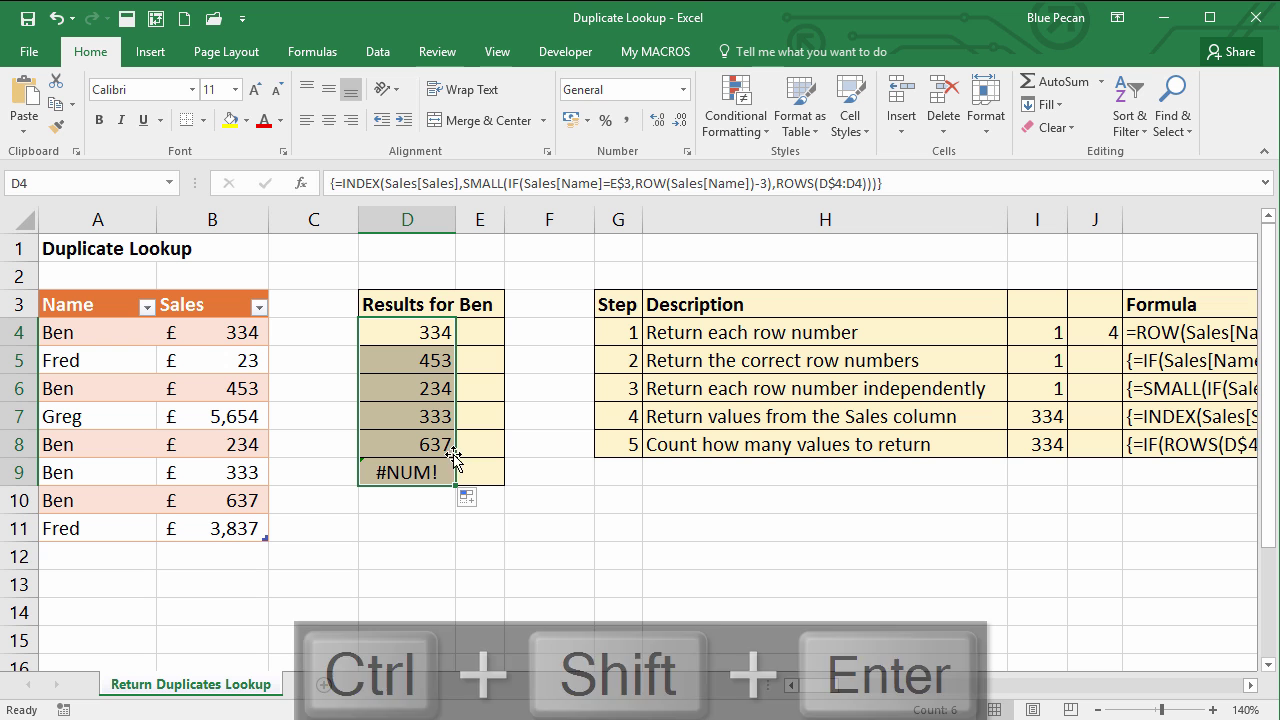
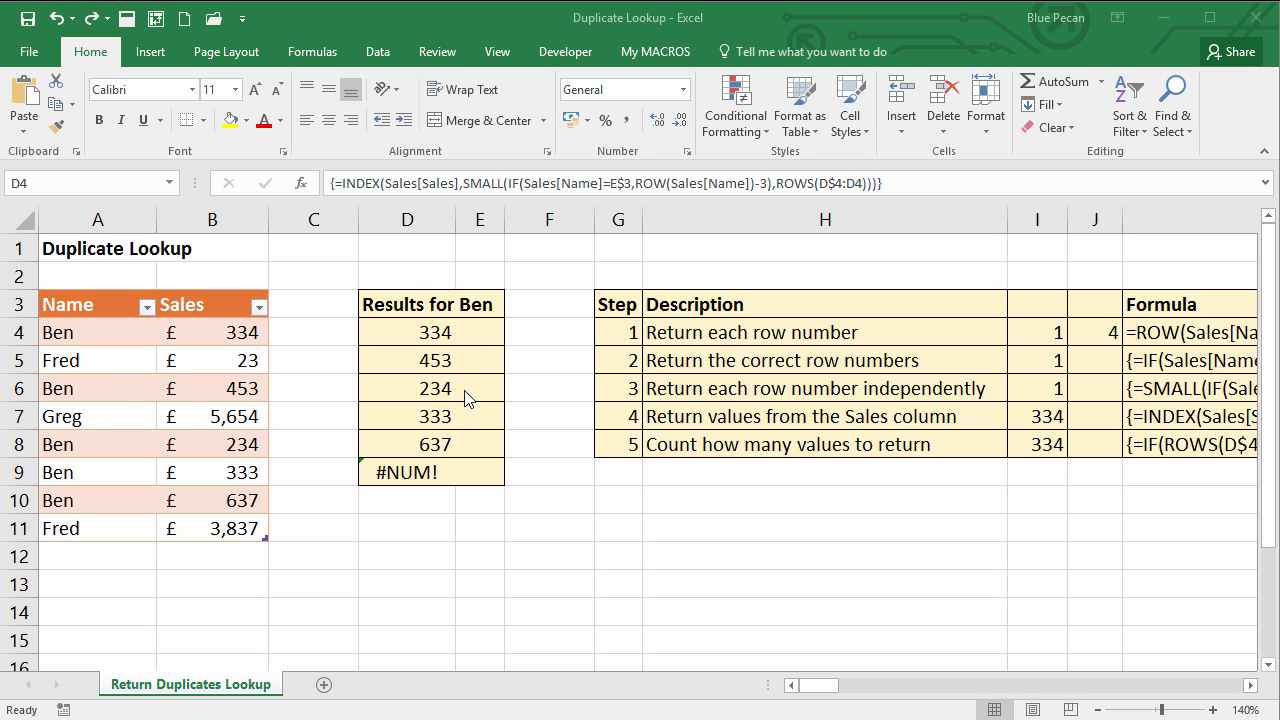
- Start an IF function around D4's INDEX formula, beginning its logical test with ROWS(D4:D4)
double_click(435, 338)
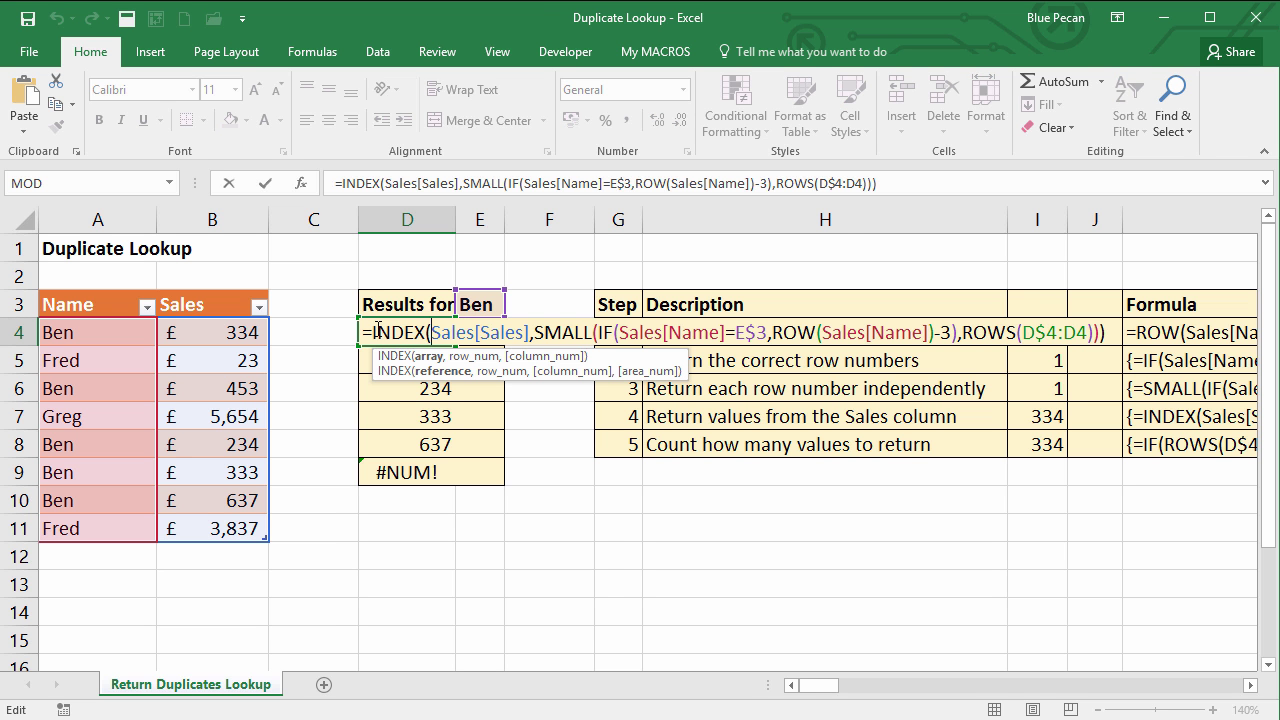
left_click(370, 332)
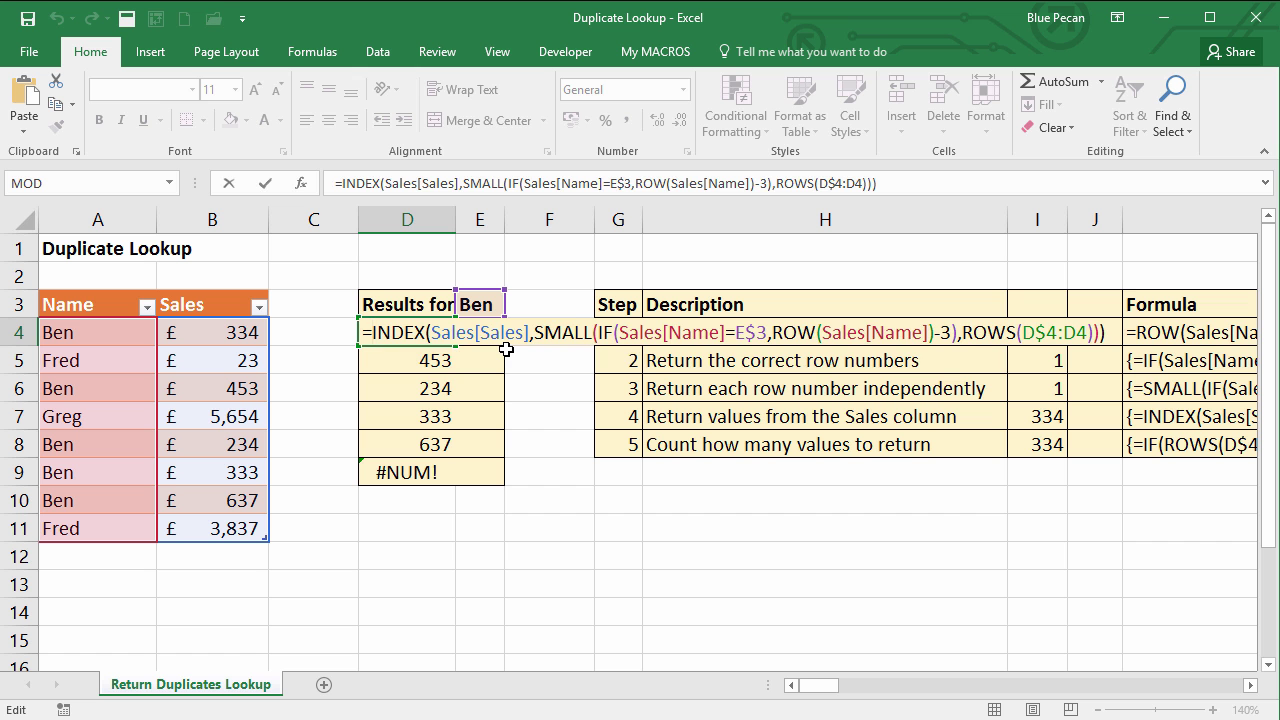
type("IF(")
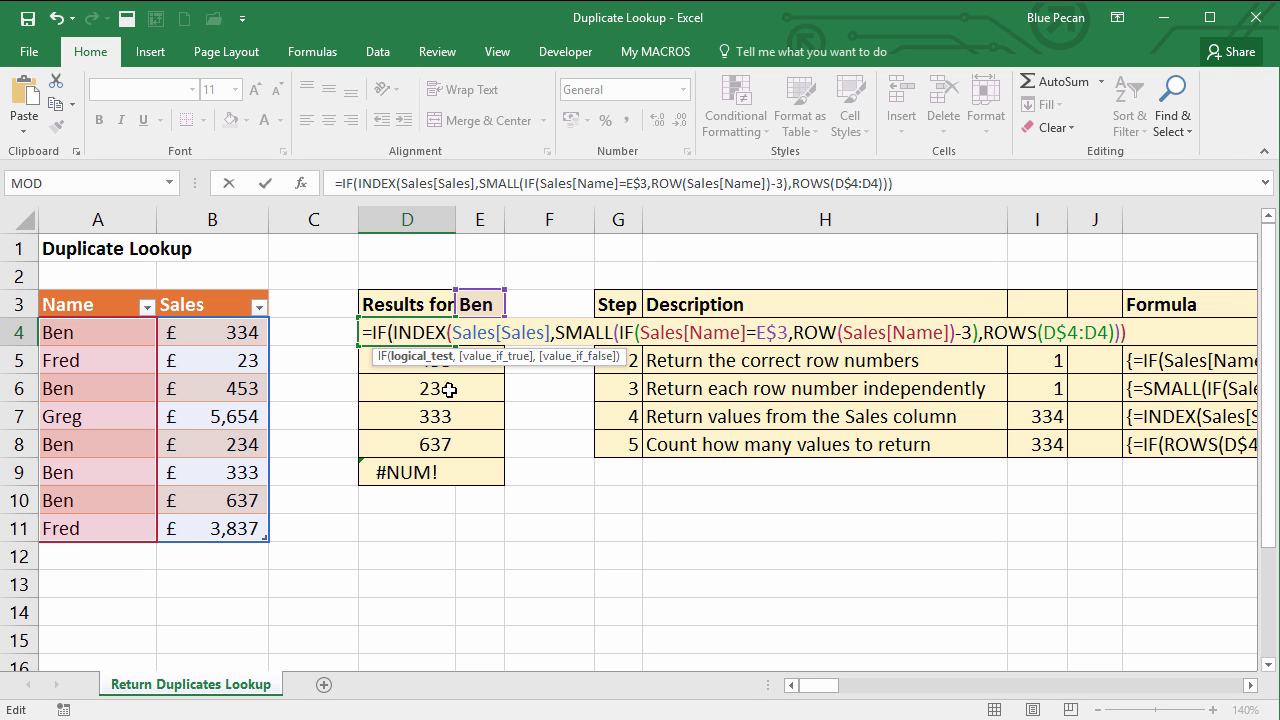
type("ROWS")
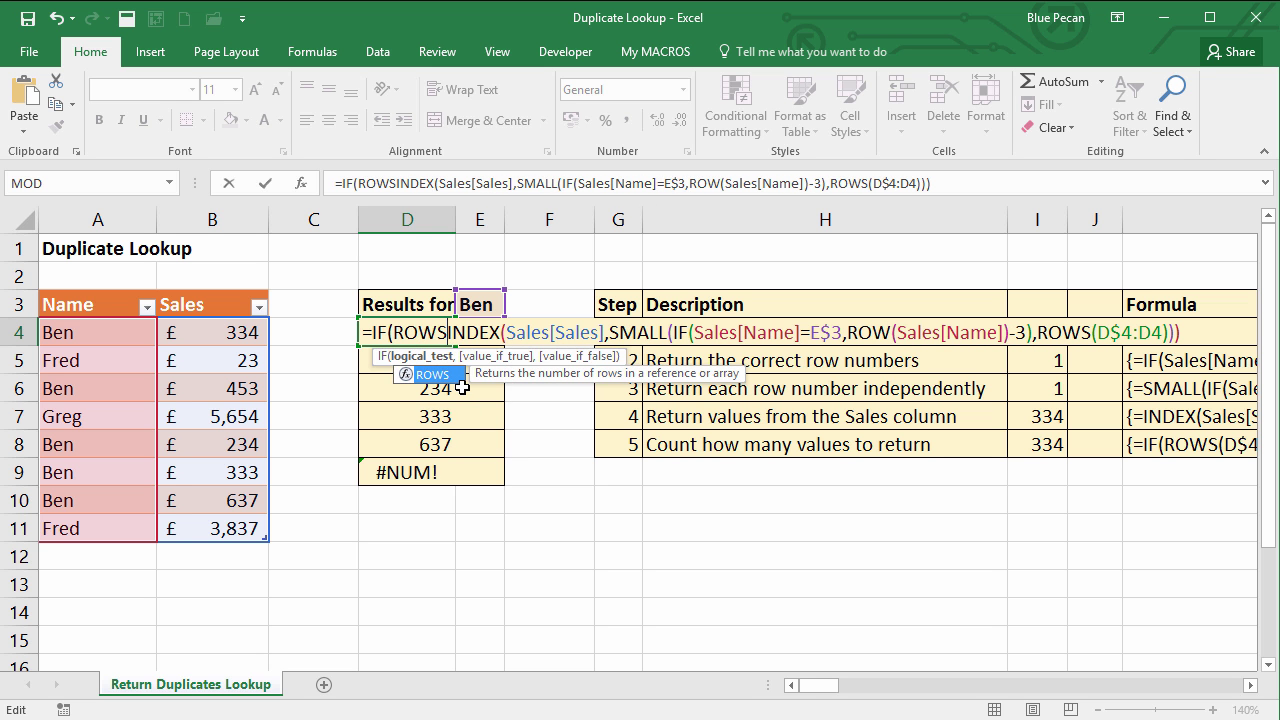
type("(D4")
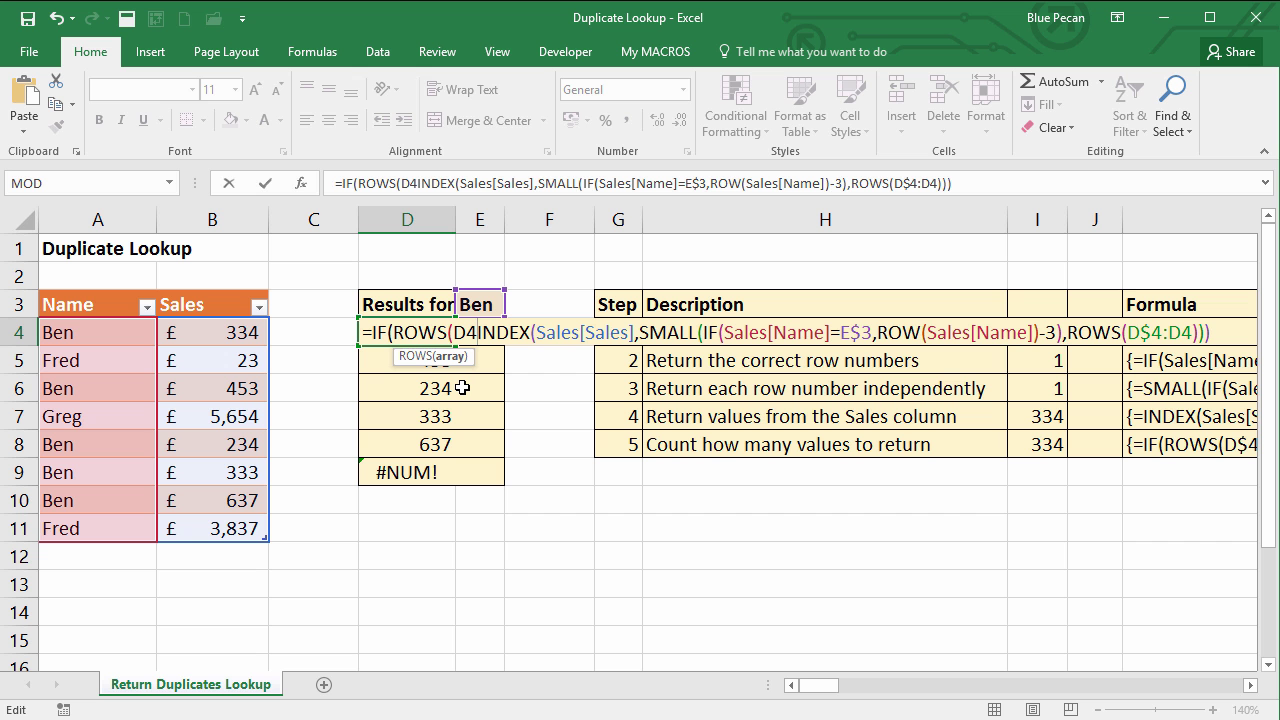
type(";")
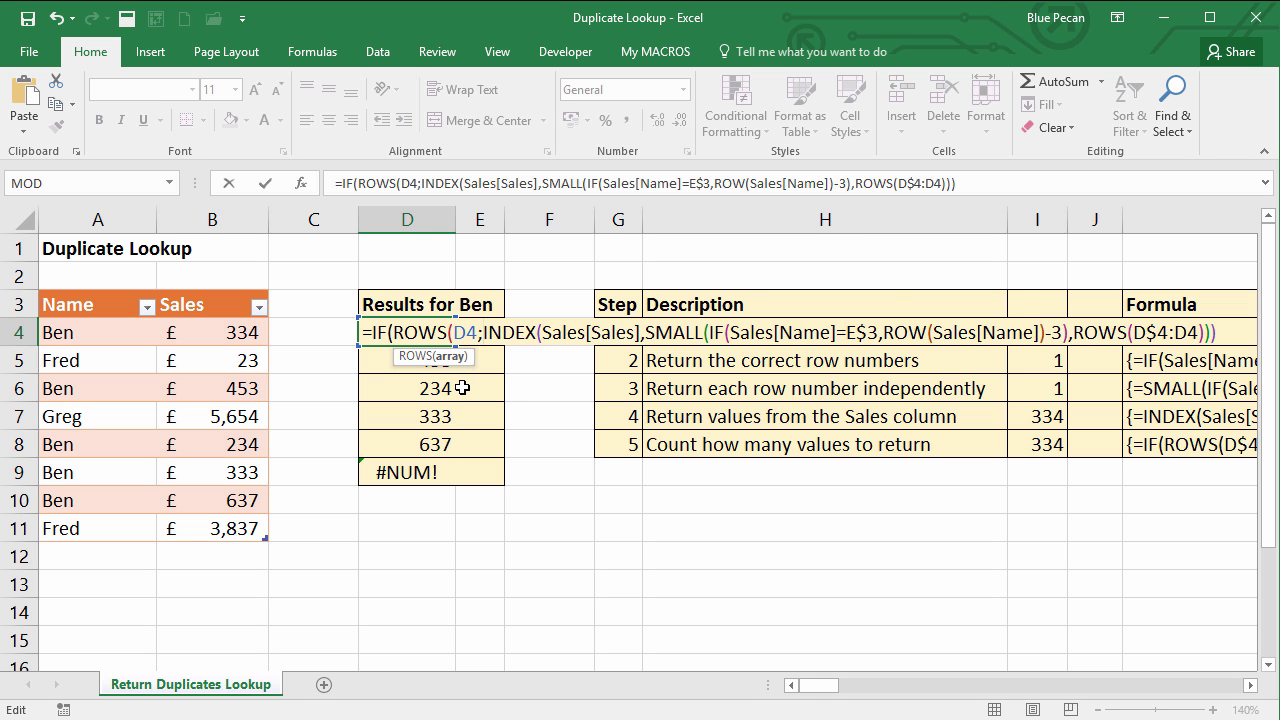
key("BackSpace")
type(":D4")
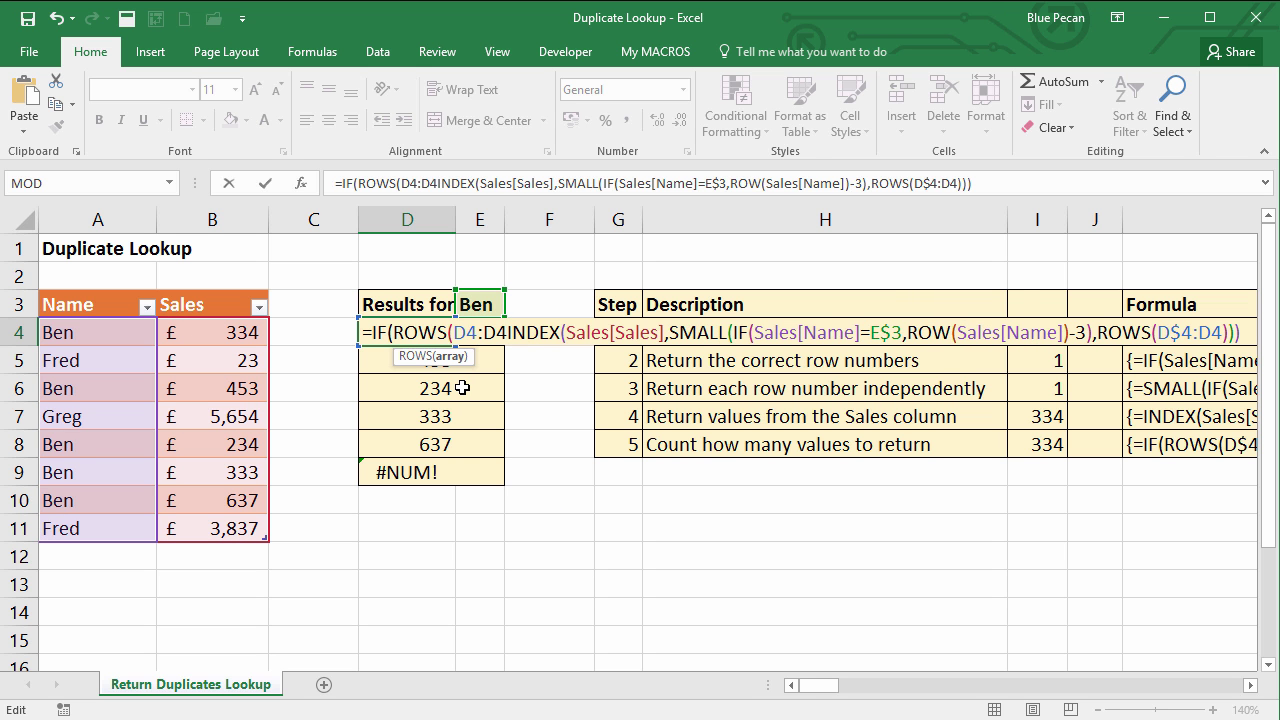
type(")")
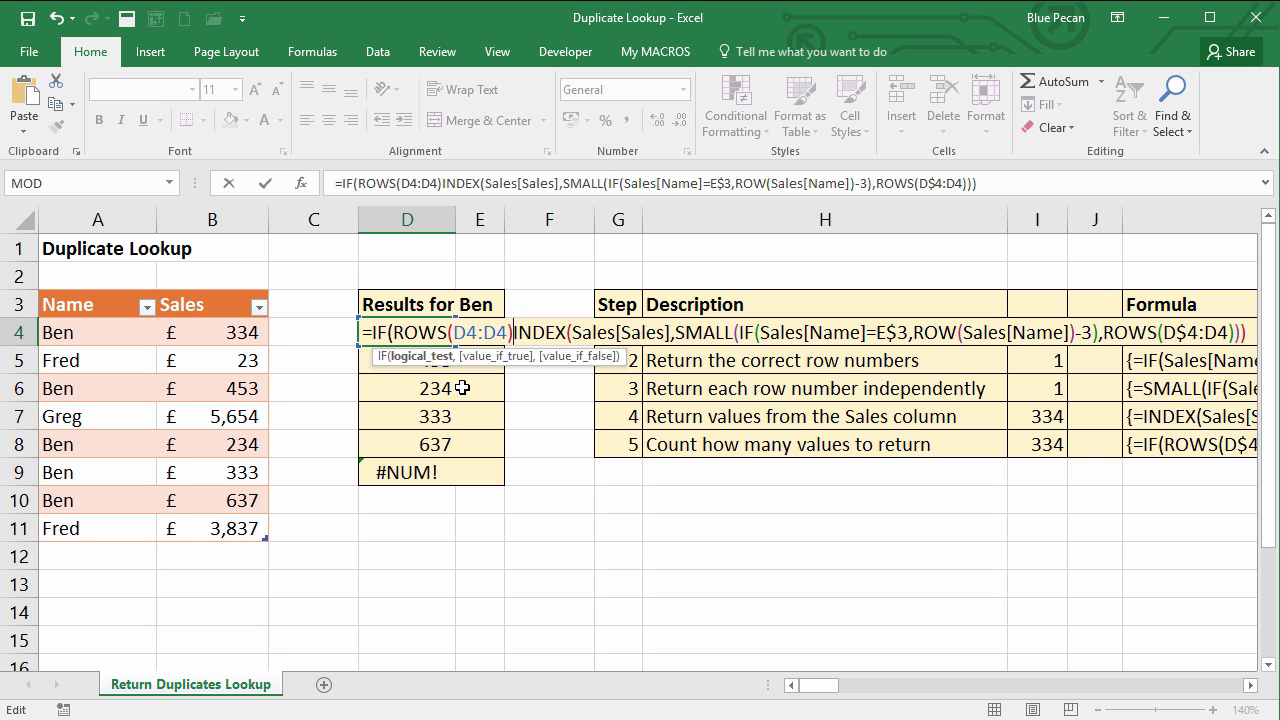
- Lock the row of the first reference in the logical test's ROWS range, making it D$4:D4
key("Left")
key("Left")
key("Left")
key("Left")
key("Left")
key("Left")
key("Right")
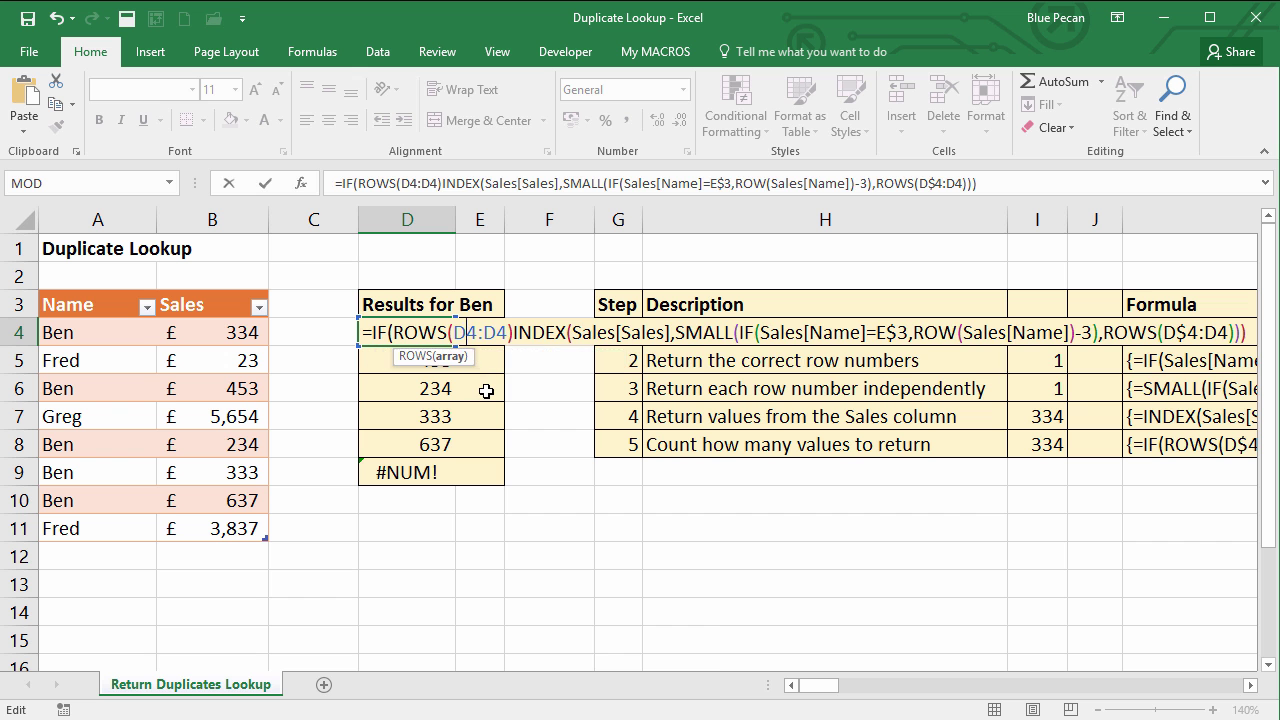
key("F4")
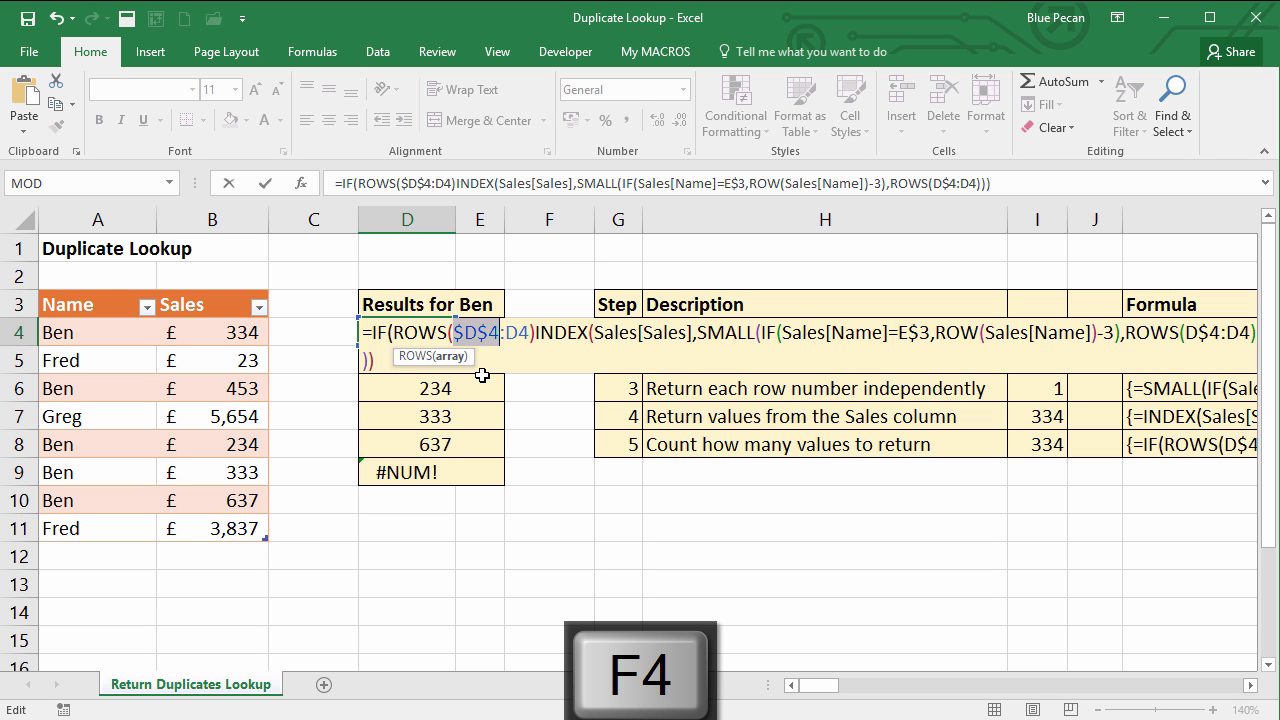
key("F4")
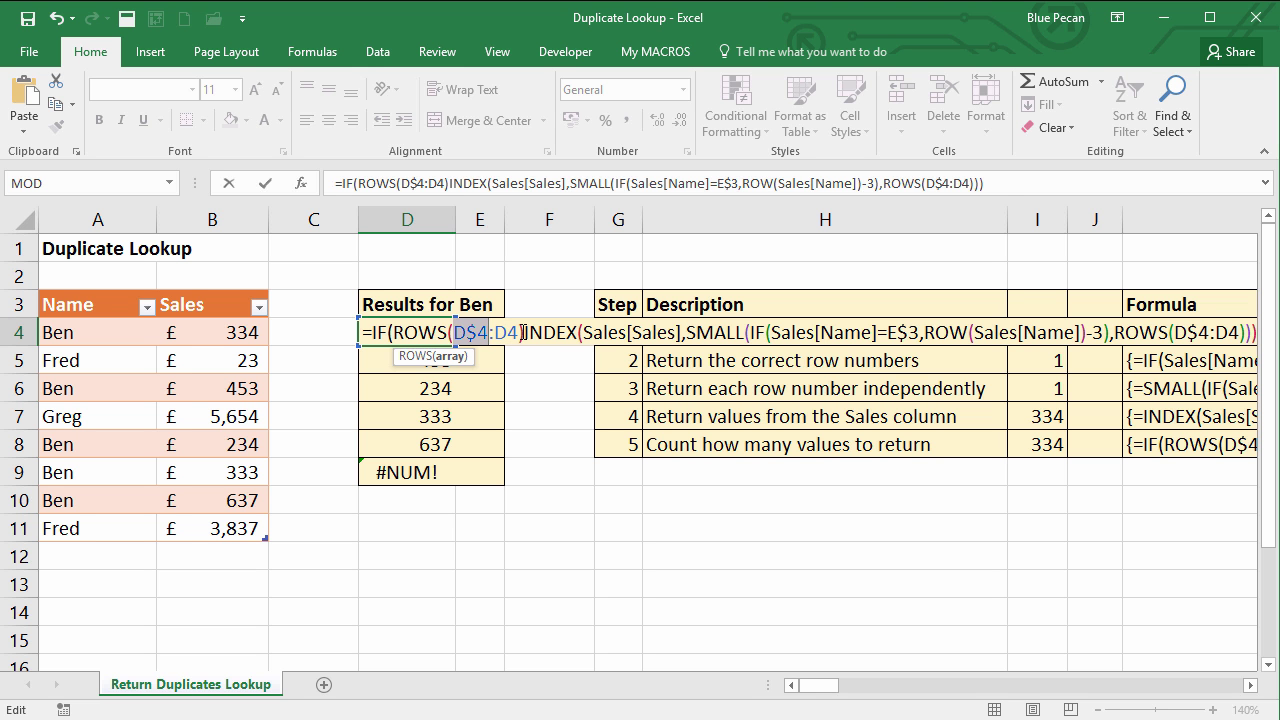
- Extend the logical test after ROWS with <=COUNTIF, using the Sales[Name] column as its range
left_click(522, 332)
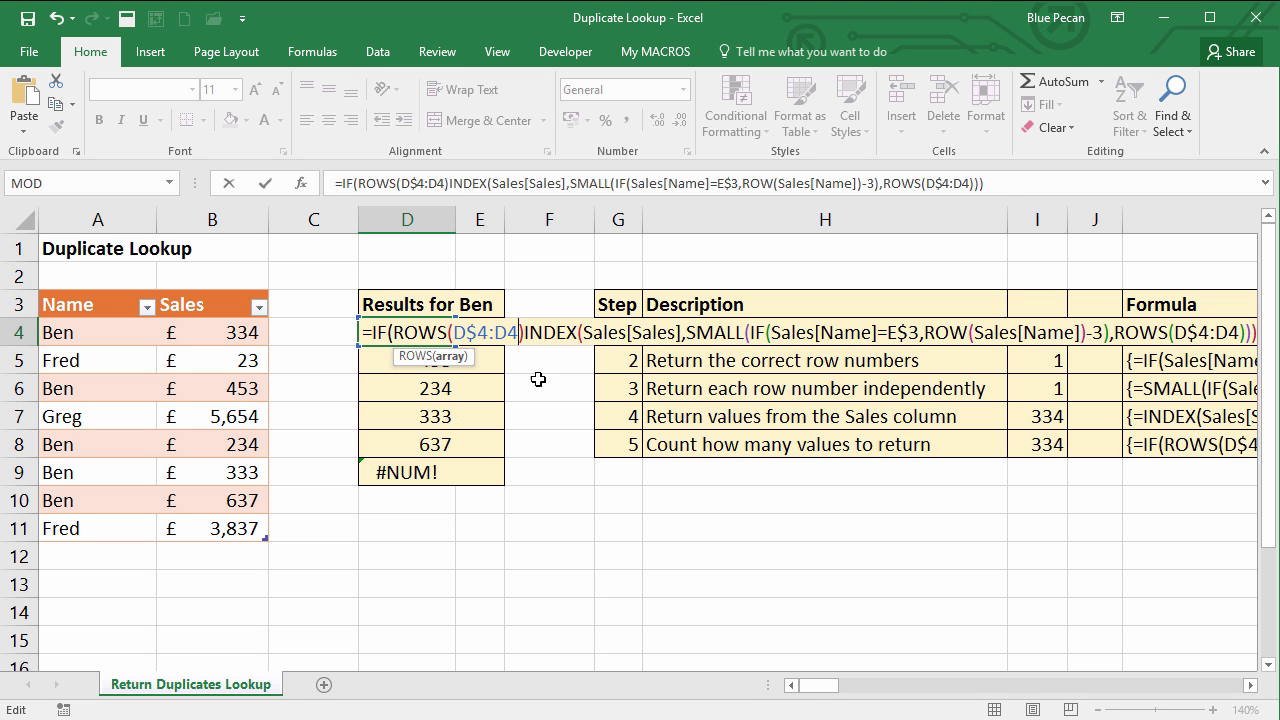
left_click(526, 332)
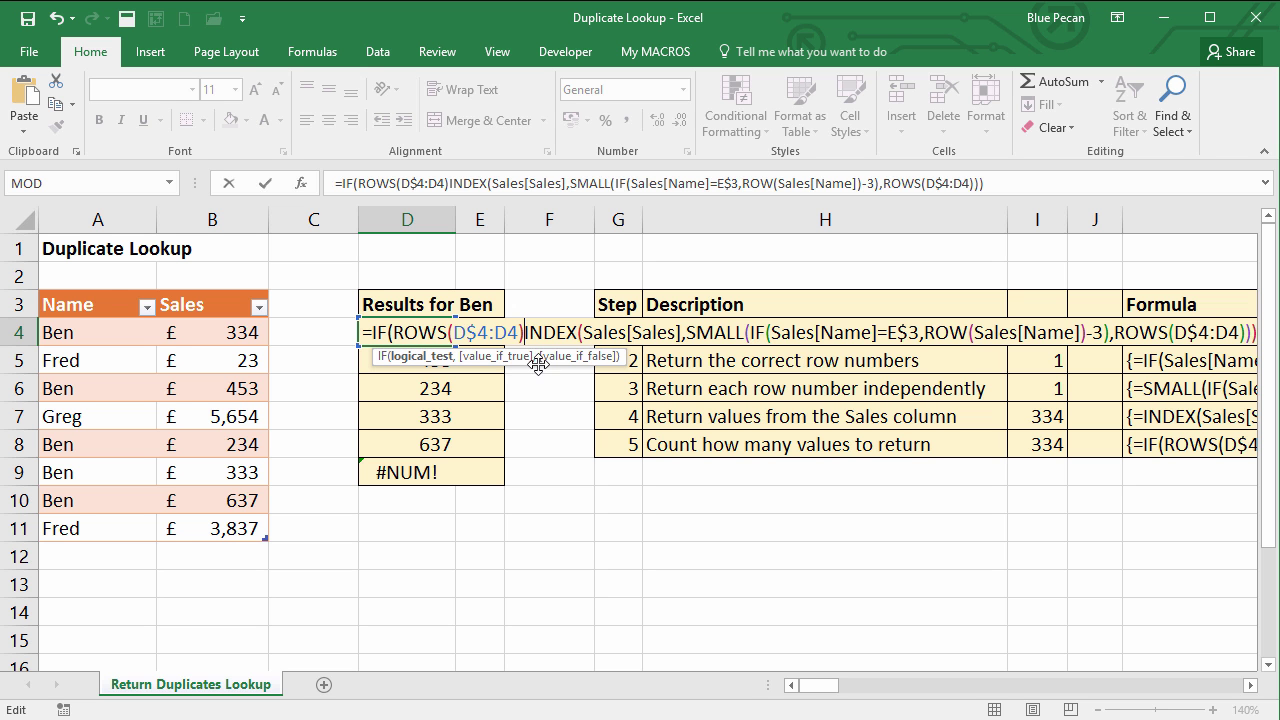
type("<")
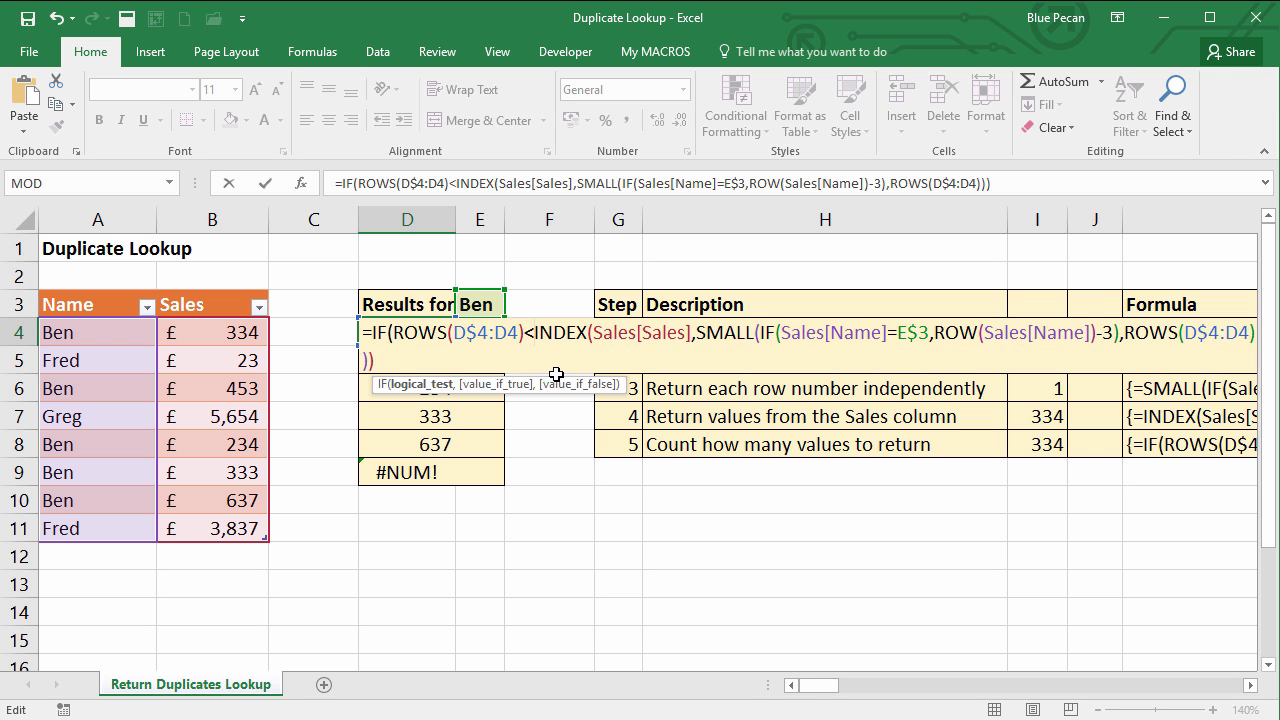
type("=")
type("COUNTIF")
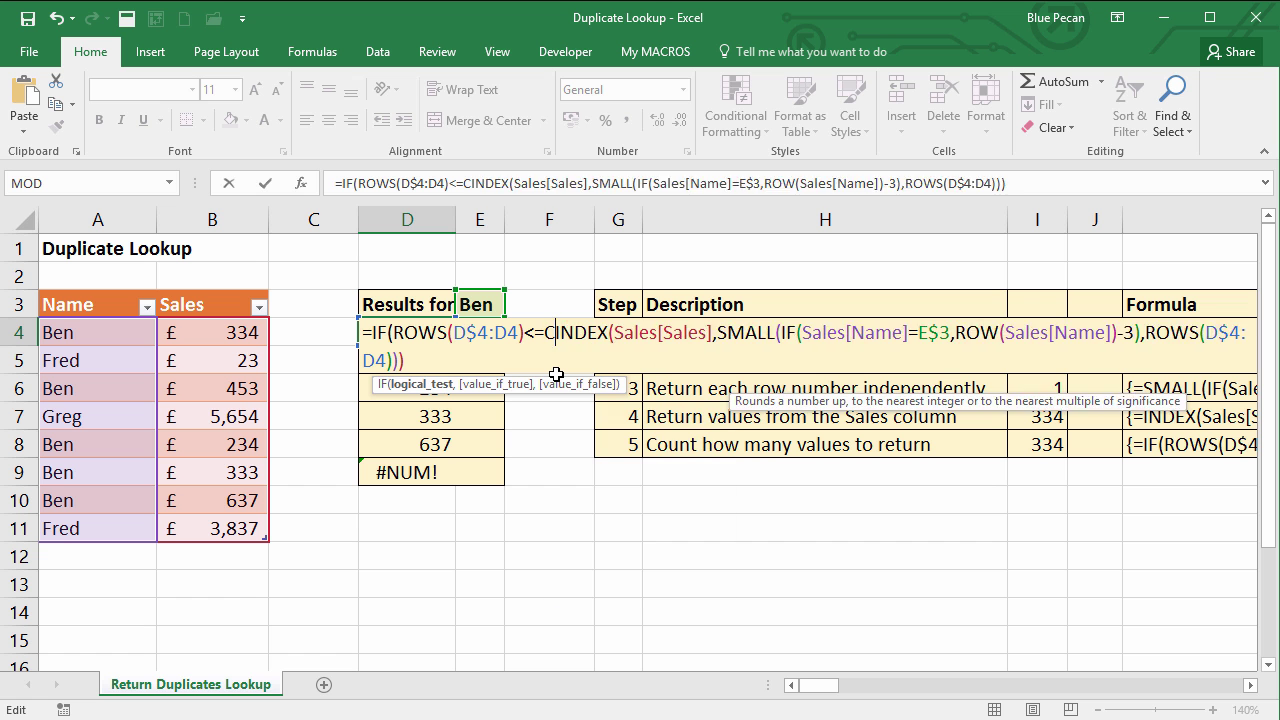
type("(")
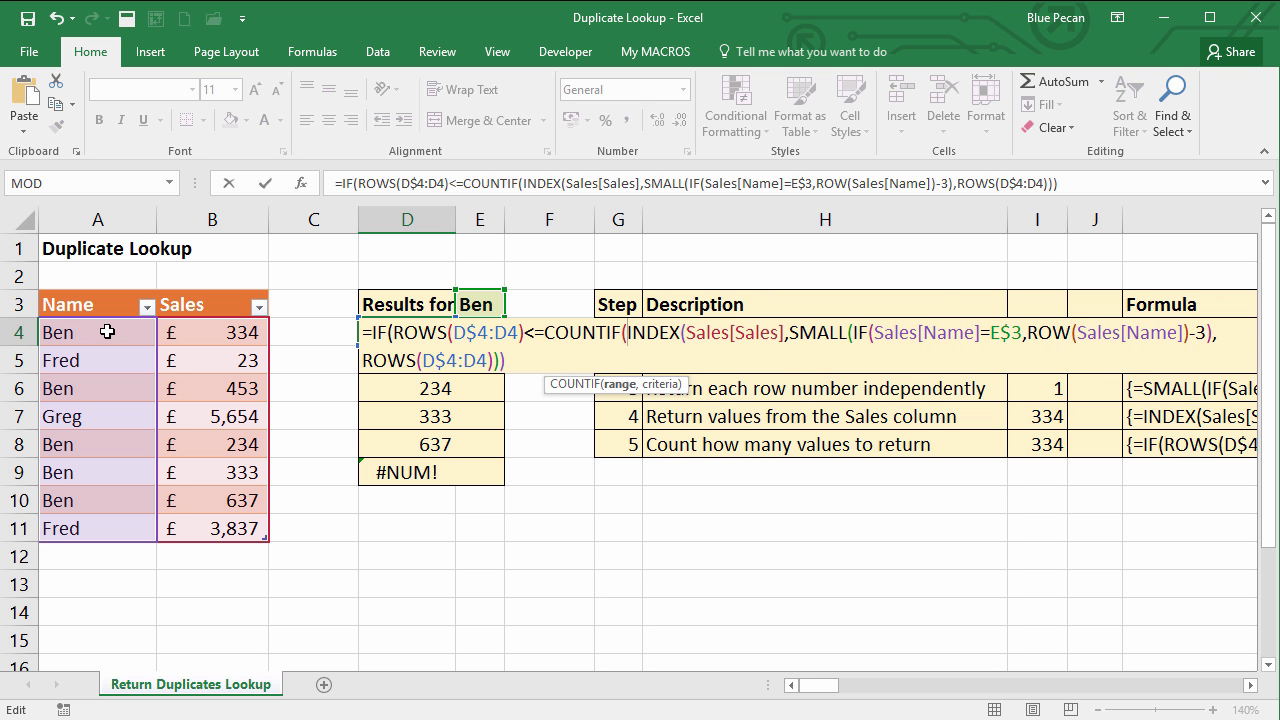
left_click_drag(107, 331, 97, 524)
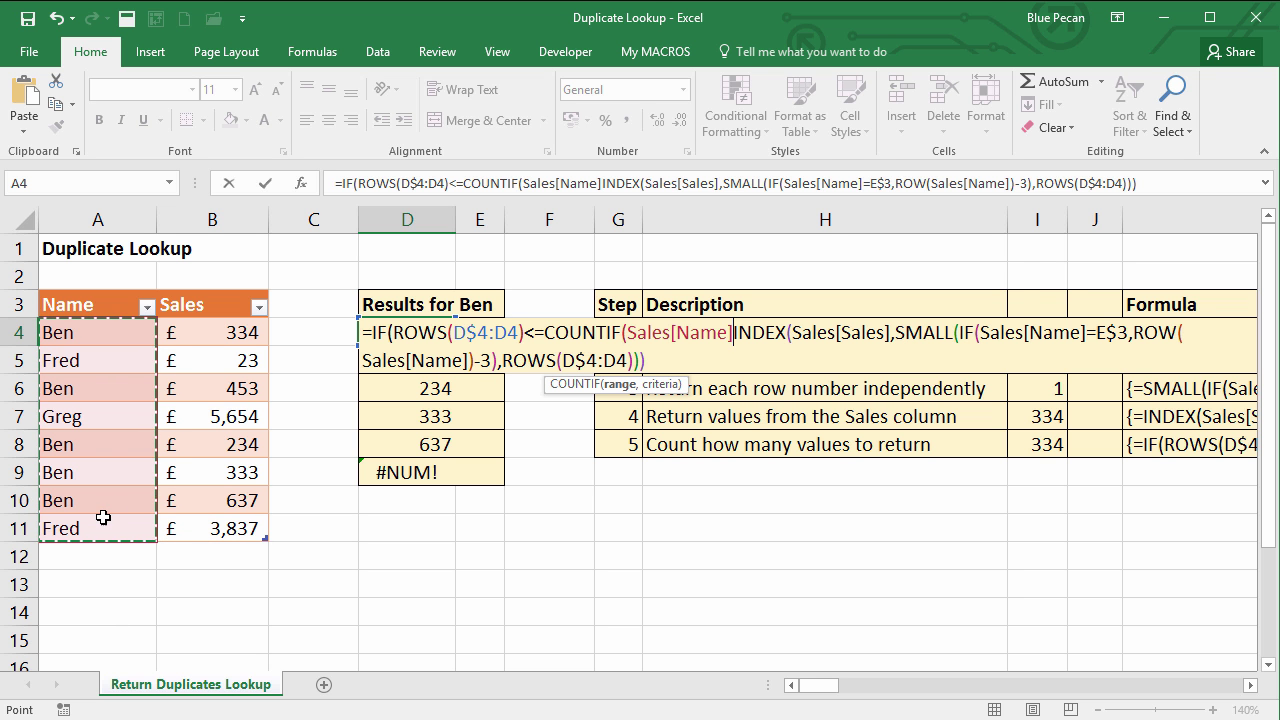
type(",")
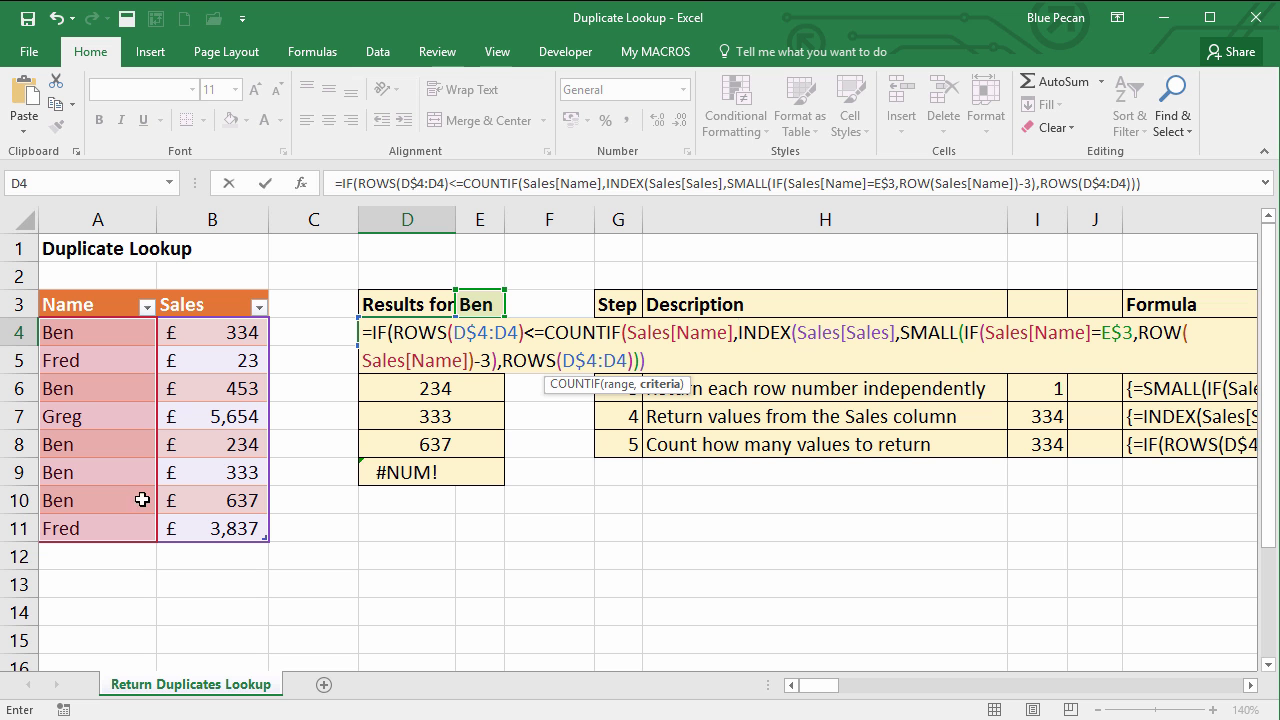
- Use row-locked E$3 as the COUNTIF criteria and close the test, leaving INDEX as the value if true
left_click(471, 304)
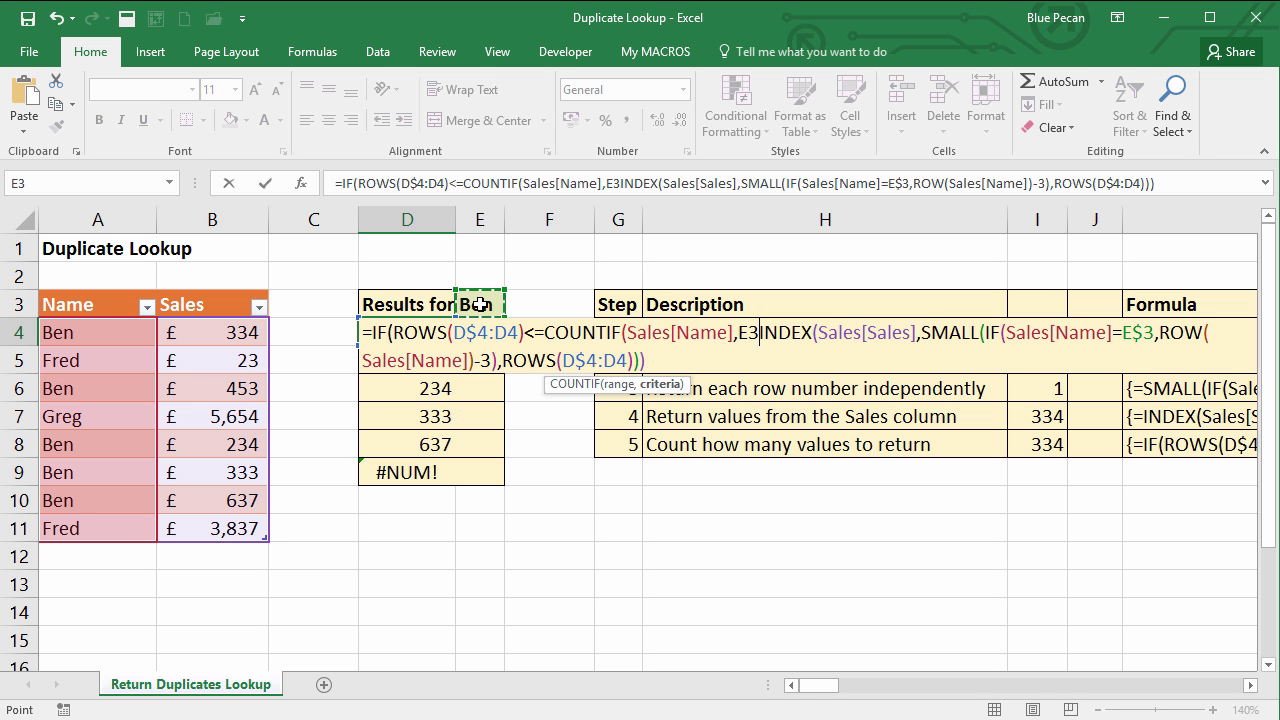
key("F4")
key("F4")
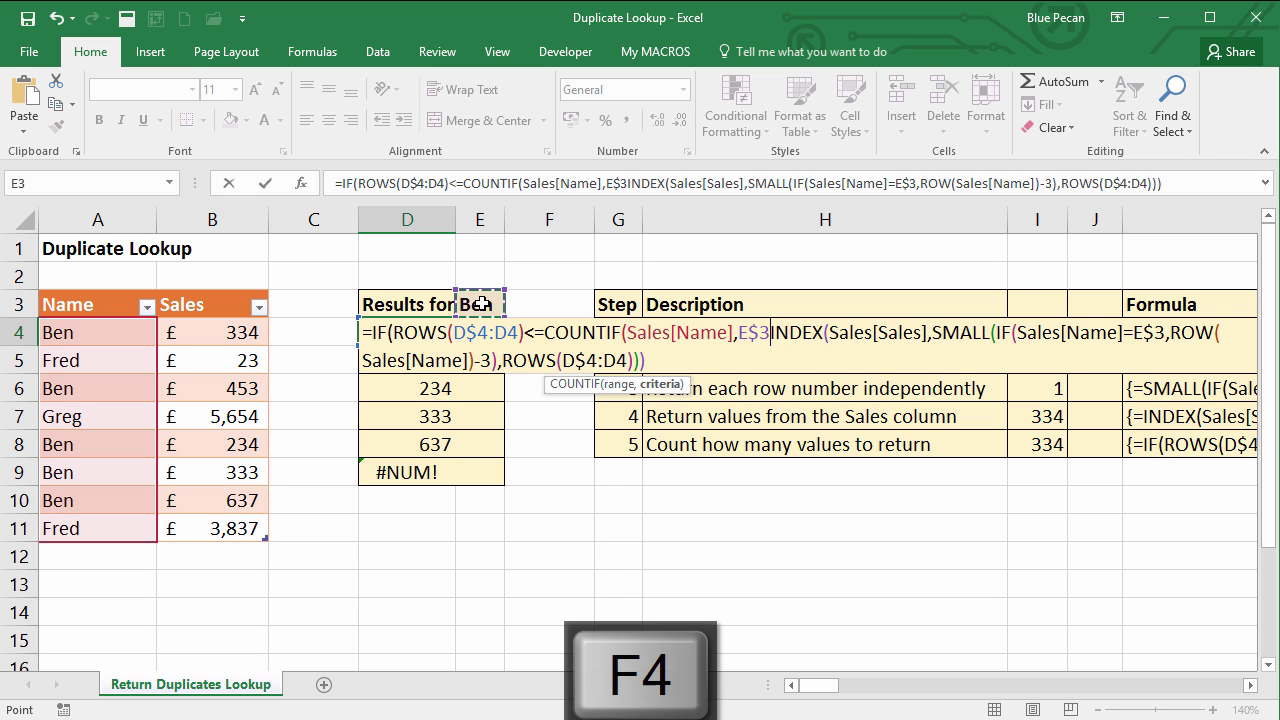
type(")")
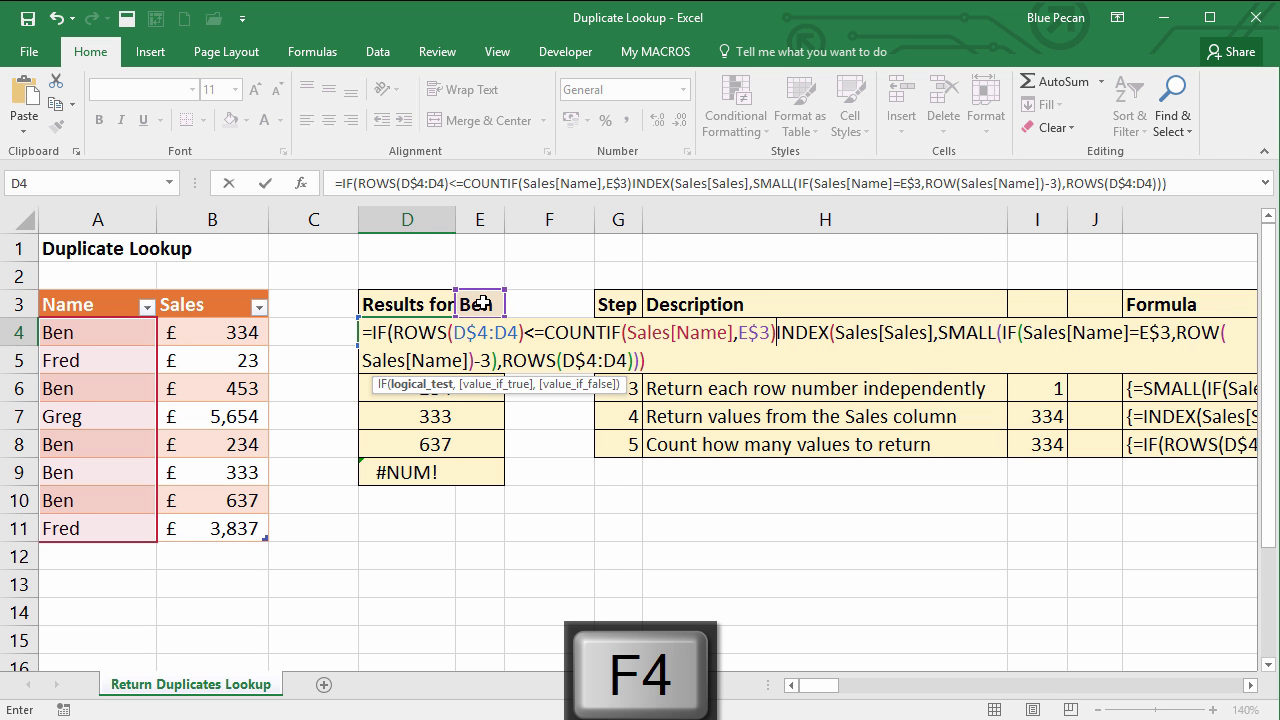
type(",")
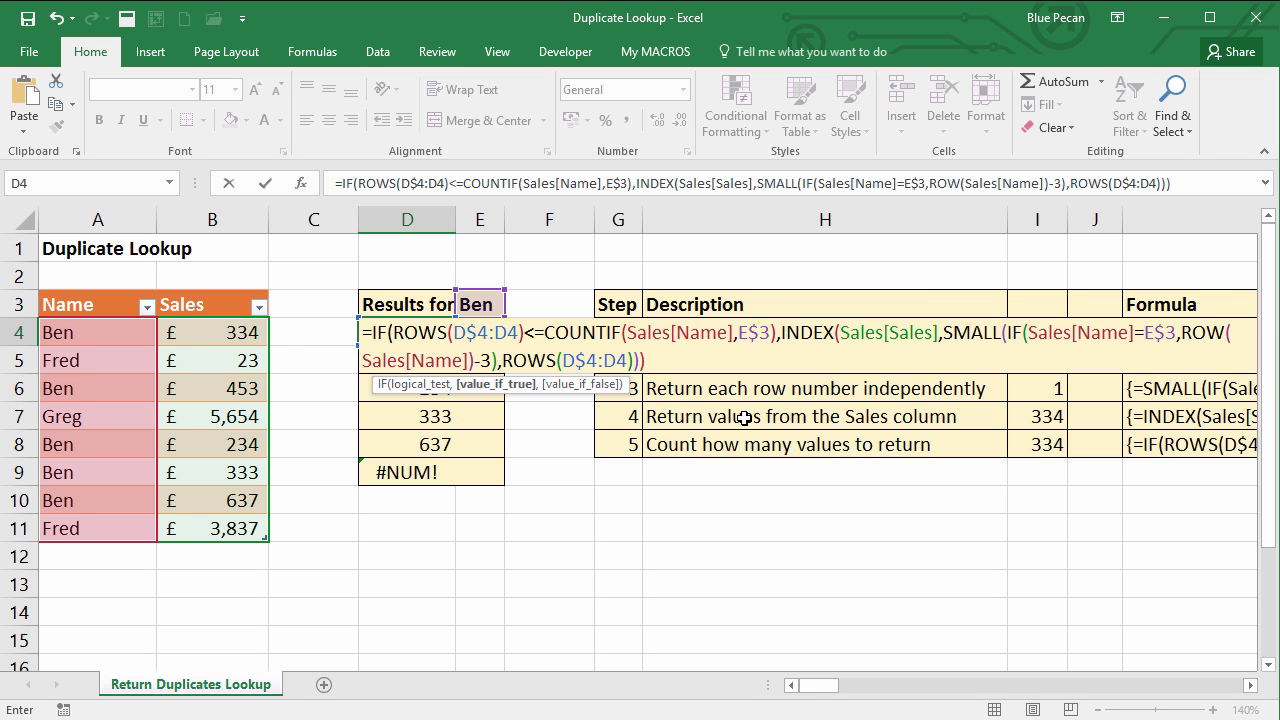
- Add "" as the IF's value if false, enter D4 as an array formula, and fill it down to D9
left_click(697, 363)
type(",")
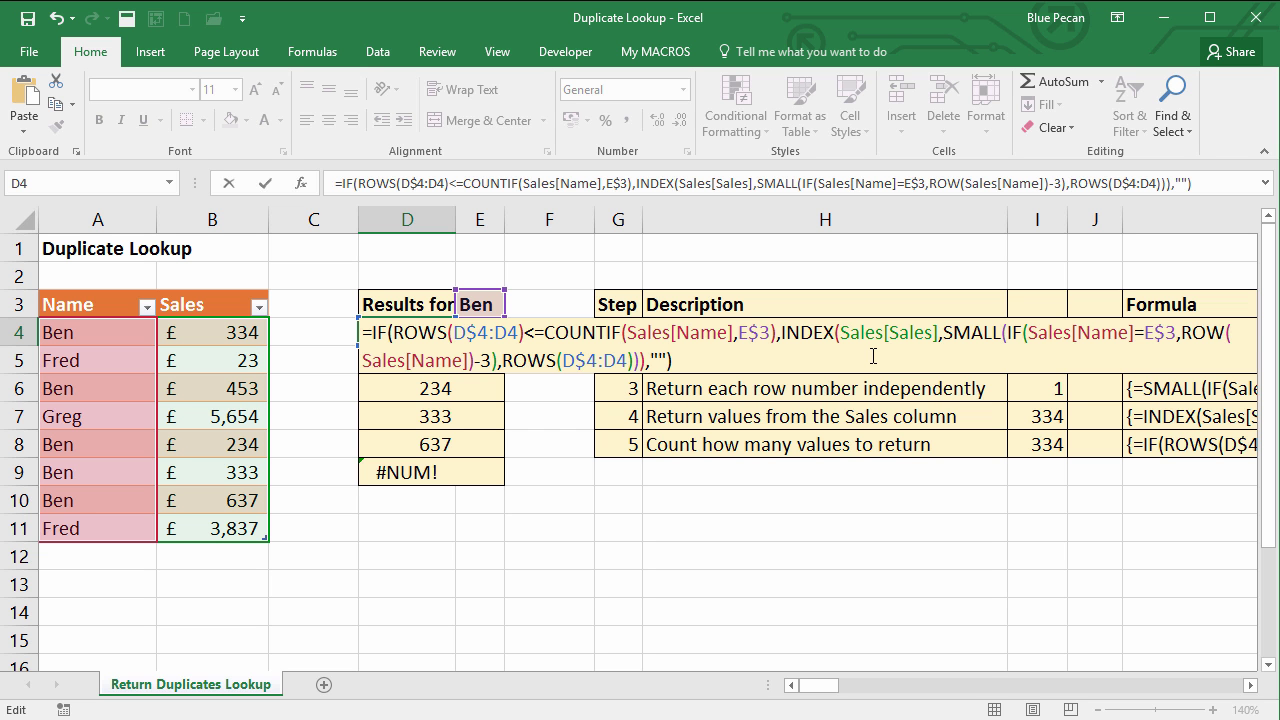
key("ctrl+shift+Return")
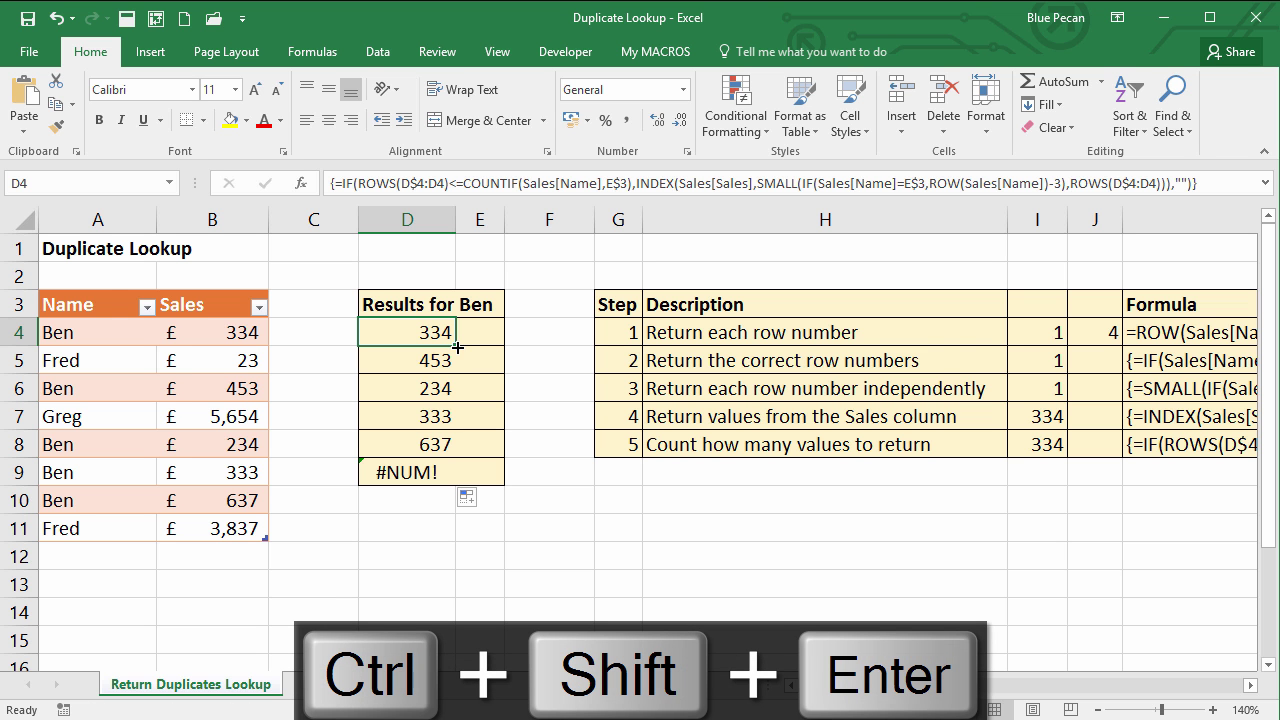
key("ctrl+/")
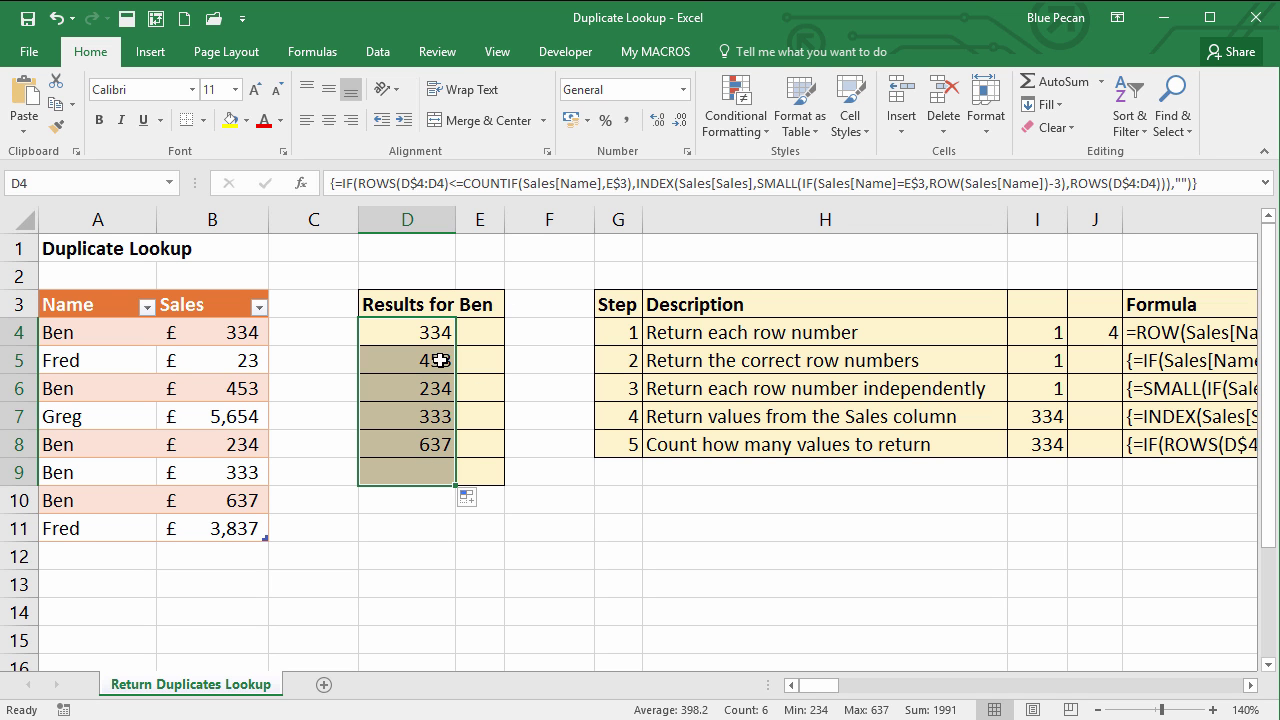
- Replace the lookup name in E3 with the name listed in A5 to test the results
left_click(480, 302)
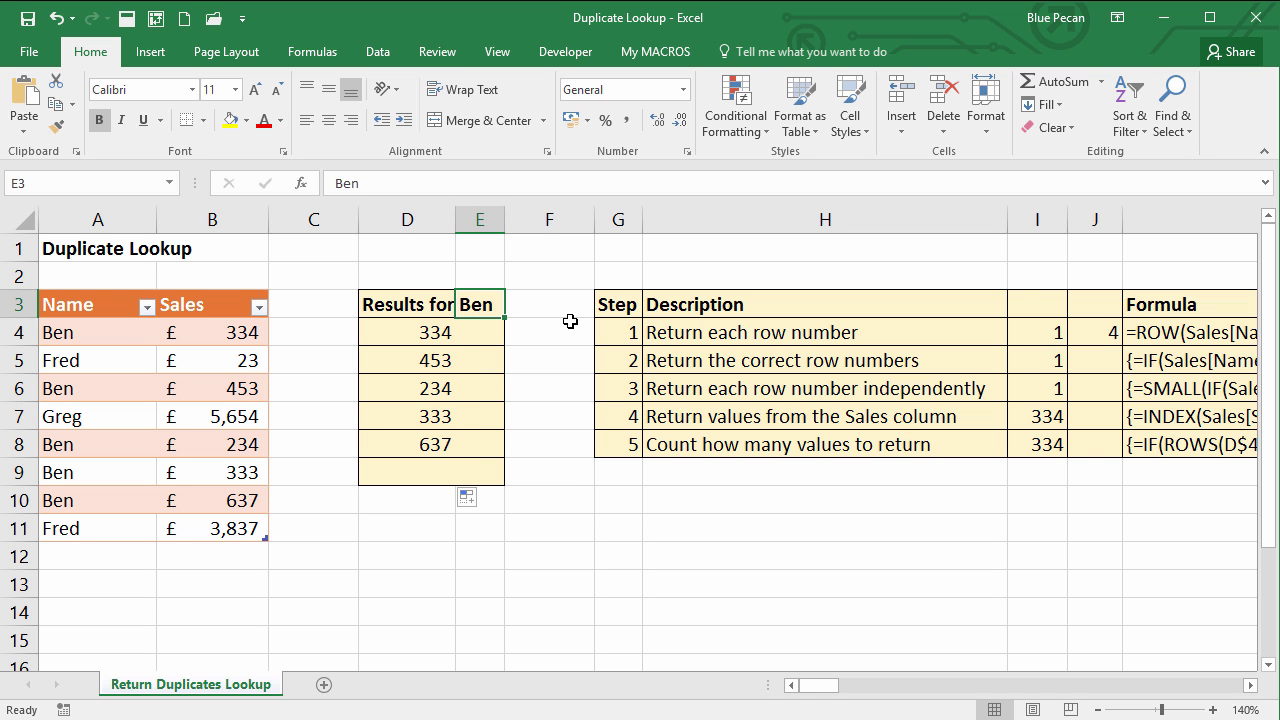
type("fRED")
key("BackSpace")
key("BackSpace")
key("BackSpace")
key("BackSpace")
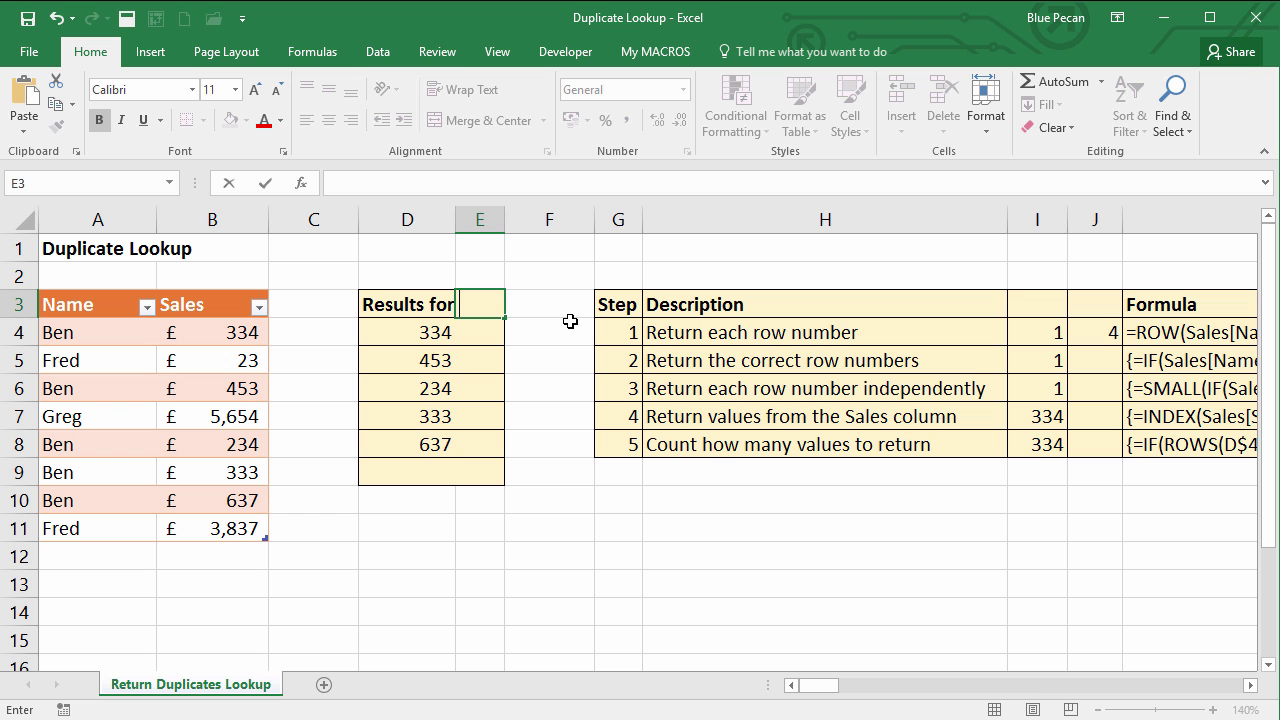
type("Fred")
key("Return")
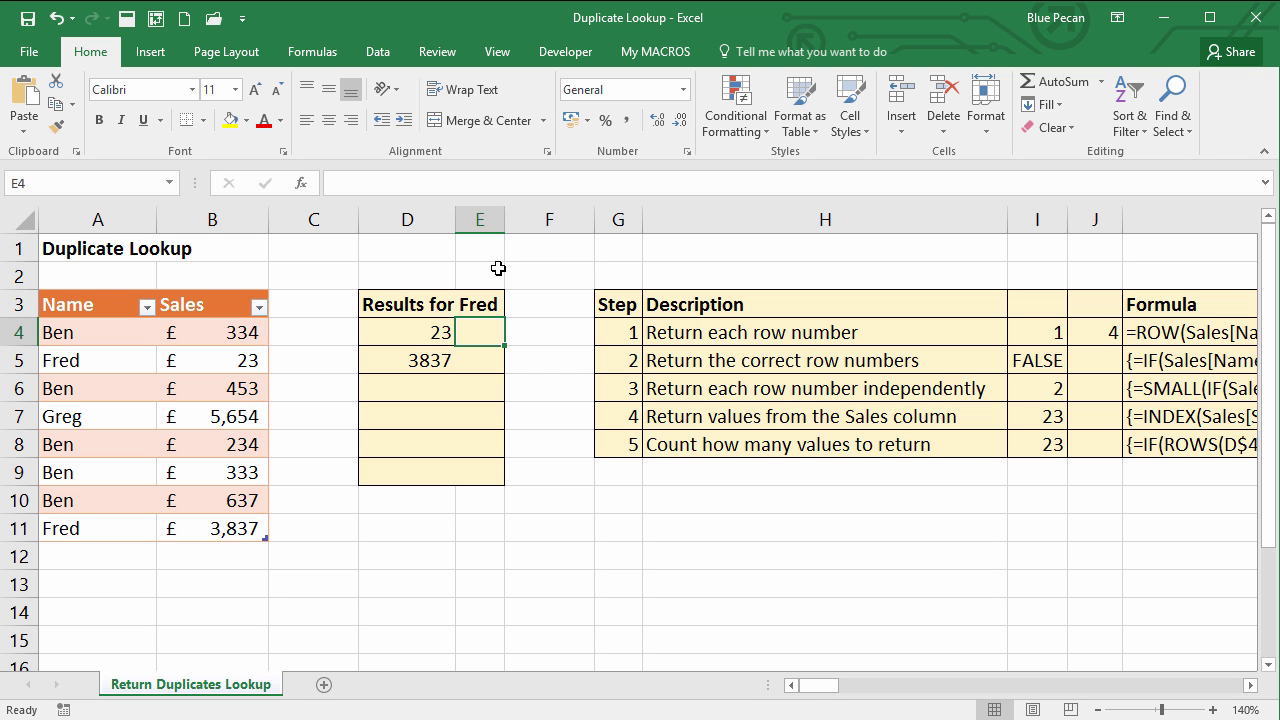
- Replace the lookup name in E3 with the name listed in A7
left_click(486, 302)
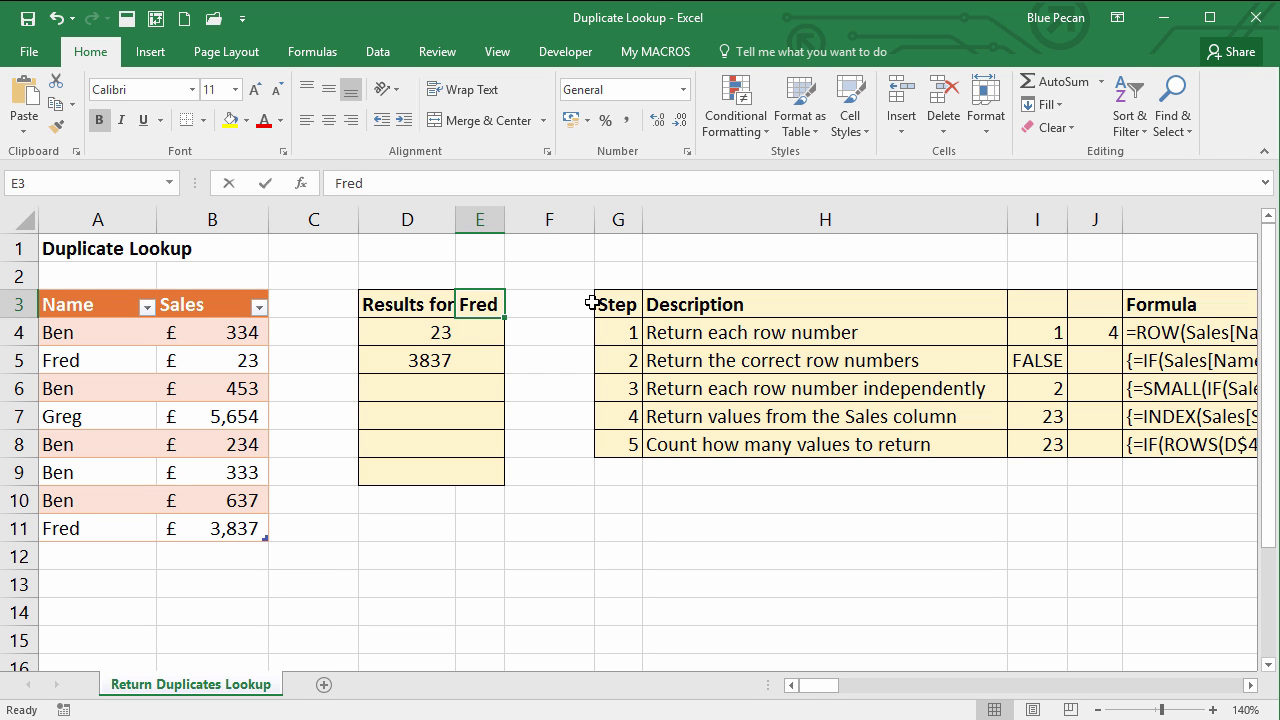
type("Greg")
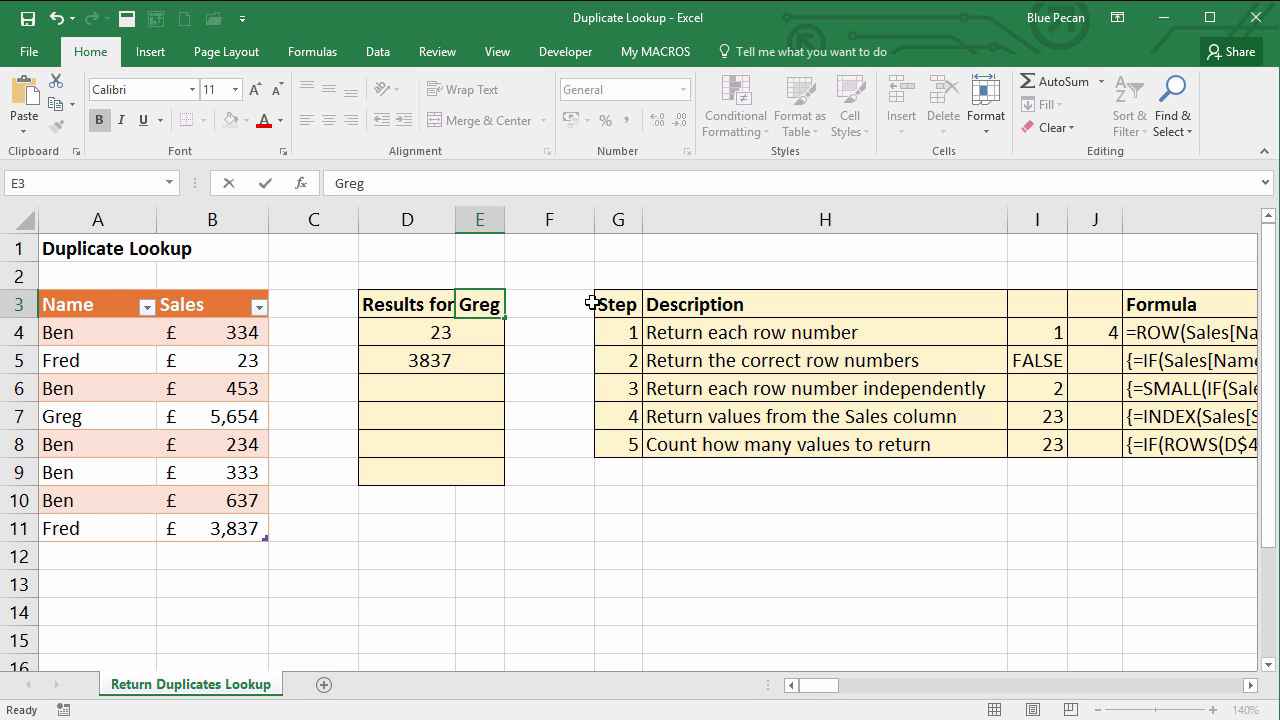